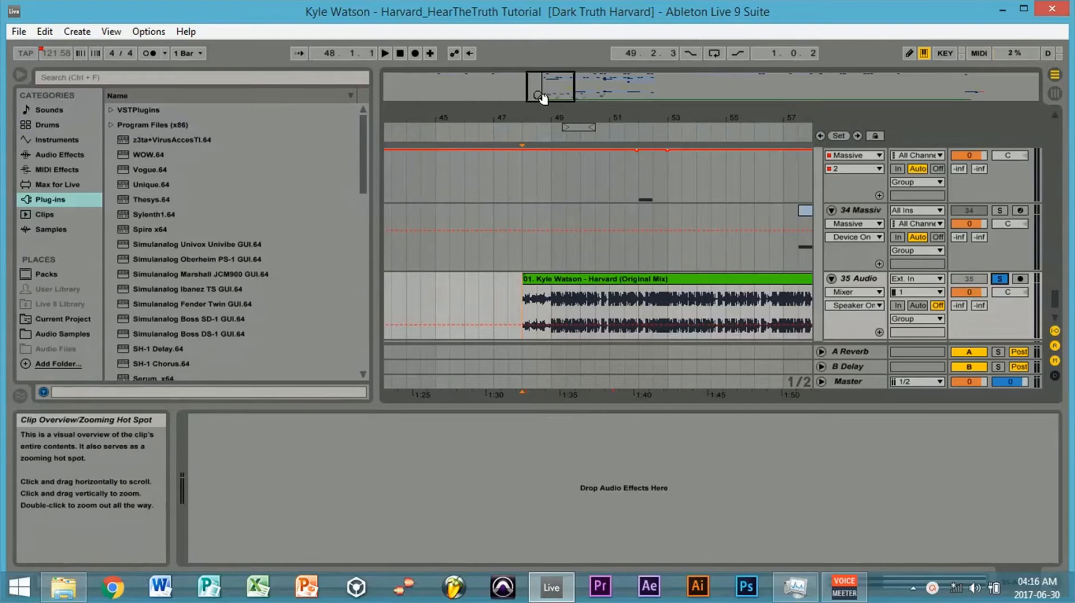
- Play the reference track "Kyle Watson - Harvard (Original Mix)" from bar 48
left_click_drag(546, 92, 546, 93)
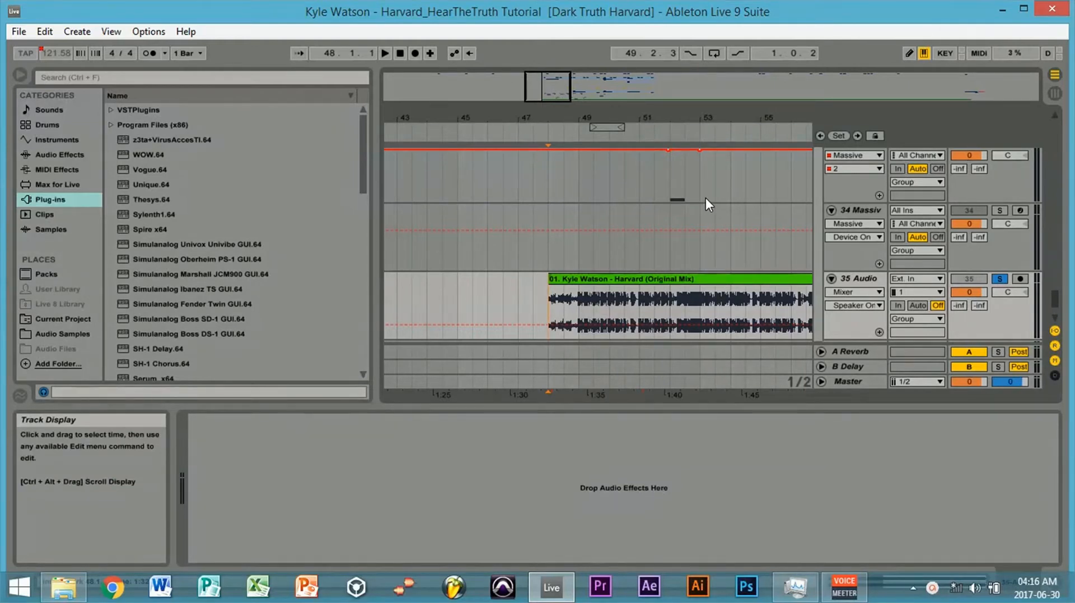
key("space")
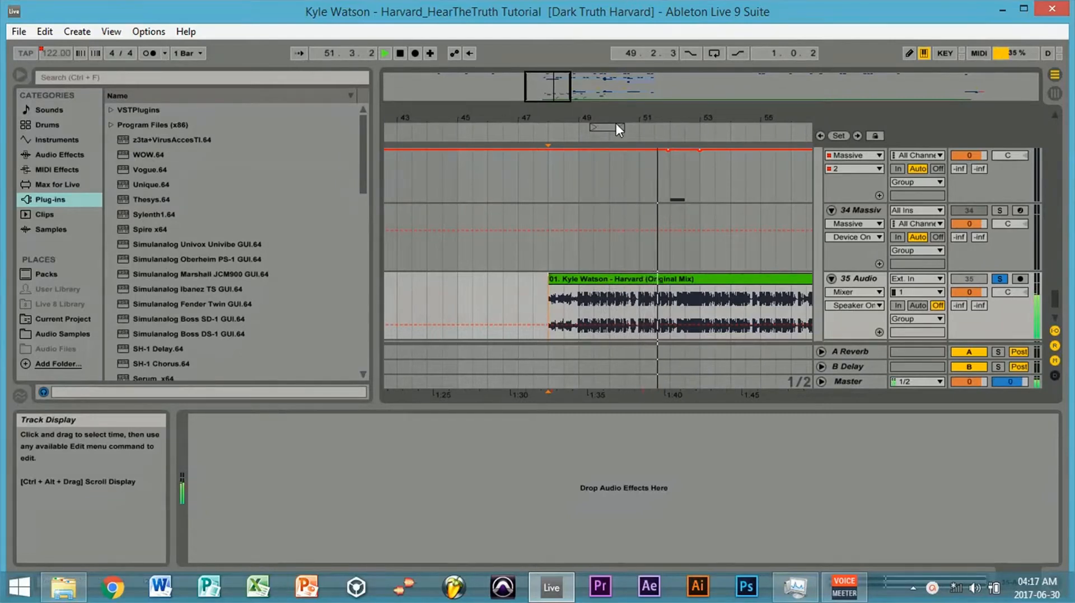
left_click_drag(568, 99, 554, 89)
- Play the reference track on audio track 35 from bar 65, then stop it
left_click(678, 323)
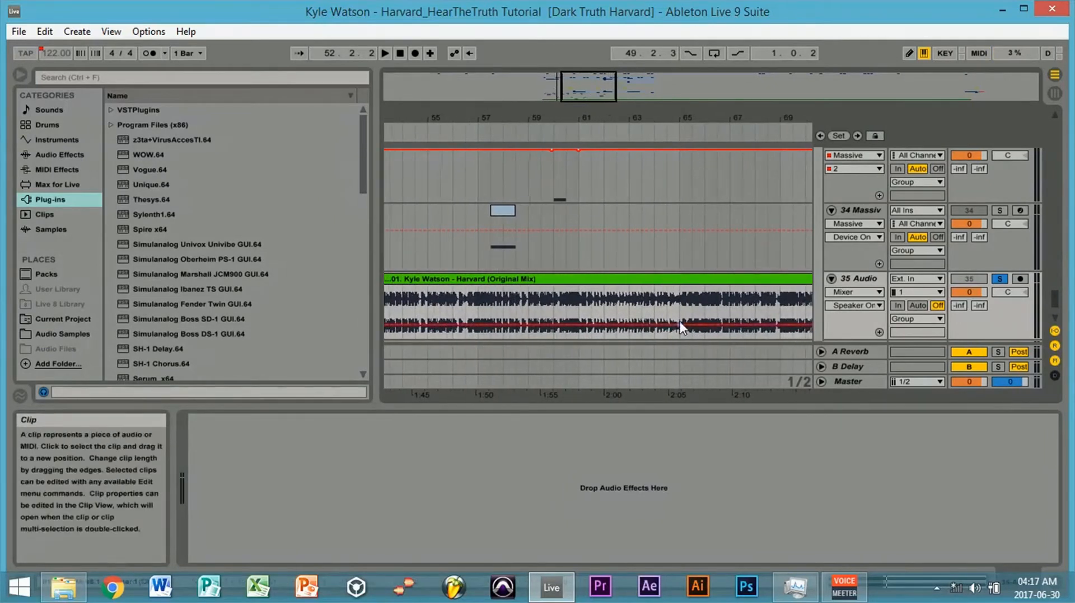
left_click_drag(594, 90, 607, 95)
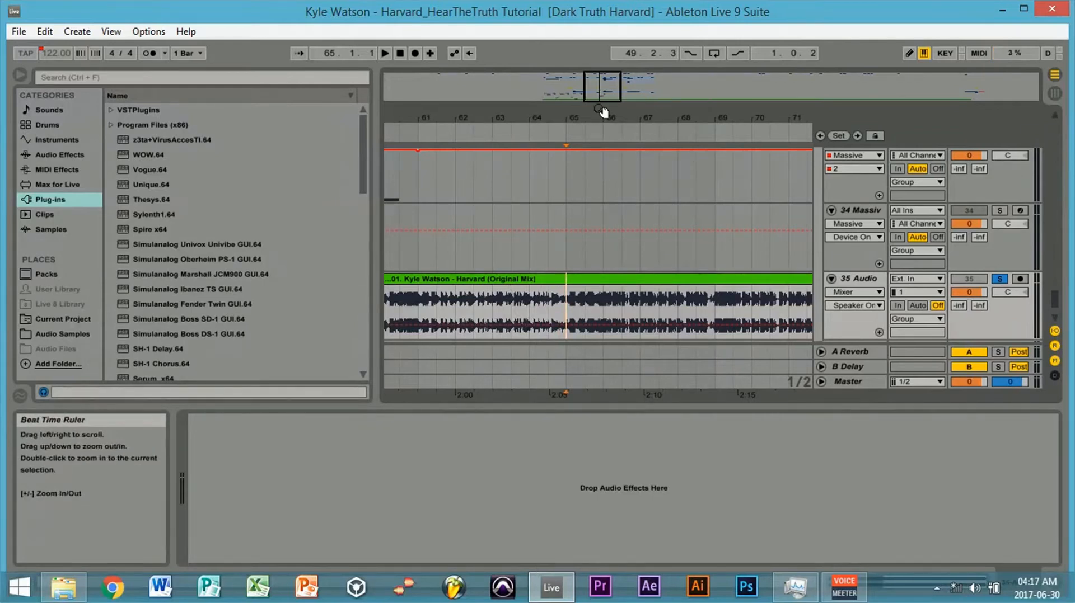
key("space")
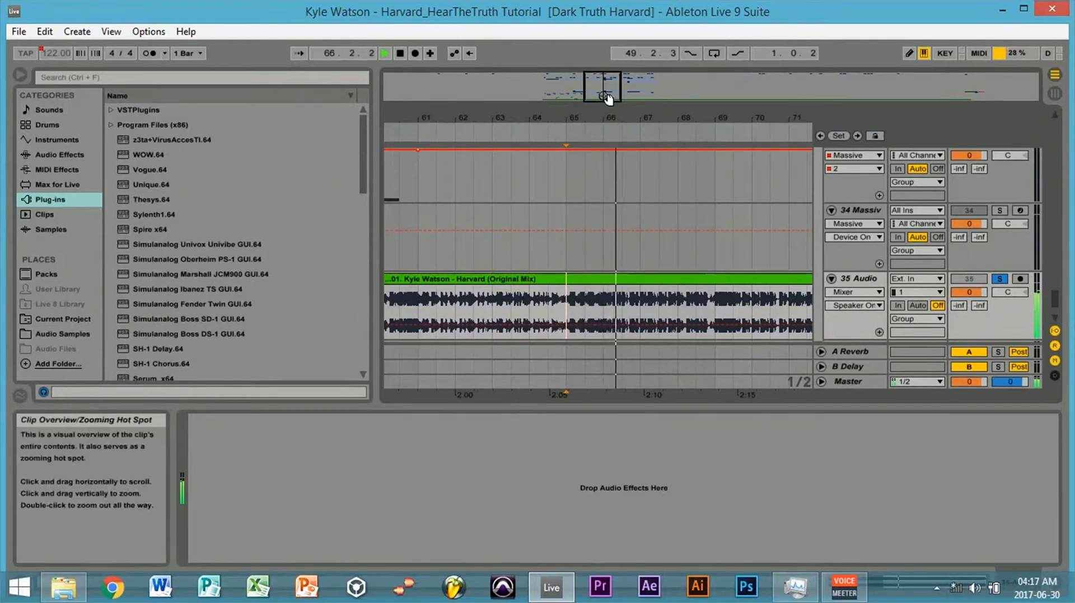
left_click_drag(605, 101, 609, 94)
key("space")
- Mute Massive tracks 29 and 31, and activate Massive tracks 28 and 30
left_click_drag(1056, 295, 1057, 272)
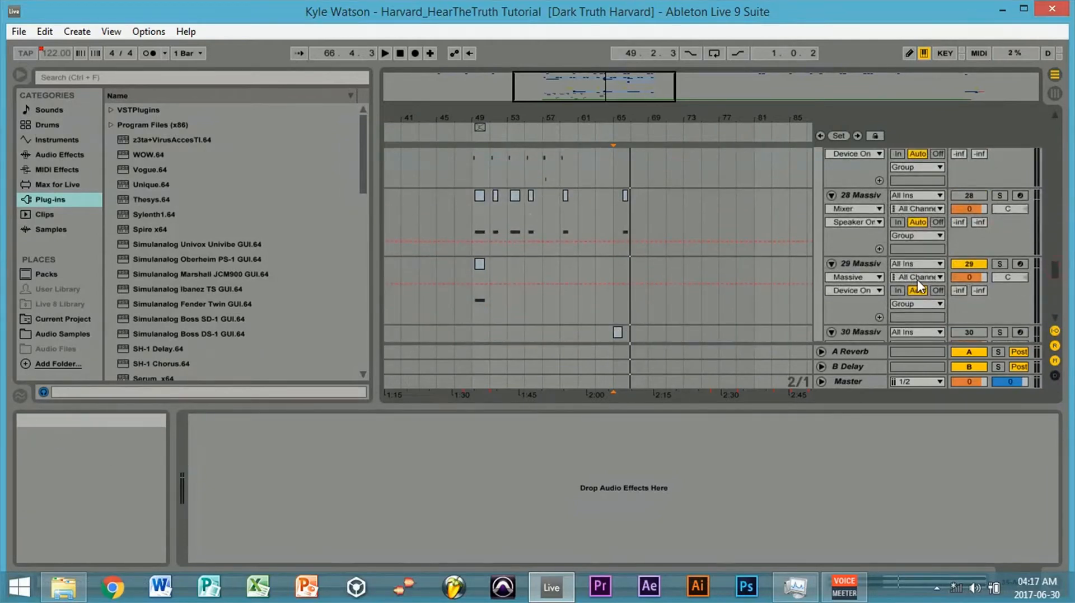
left_click(967, 263)
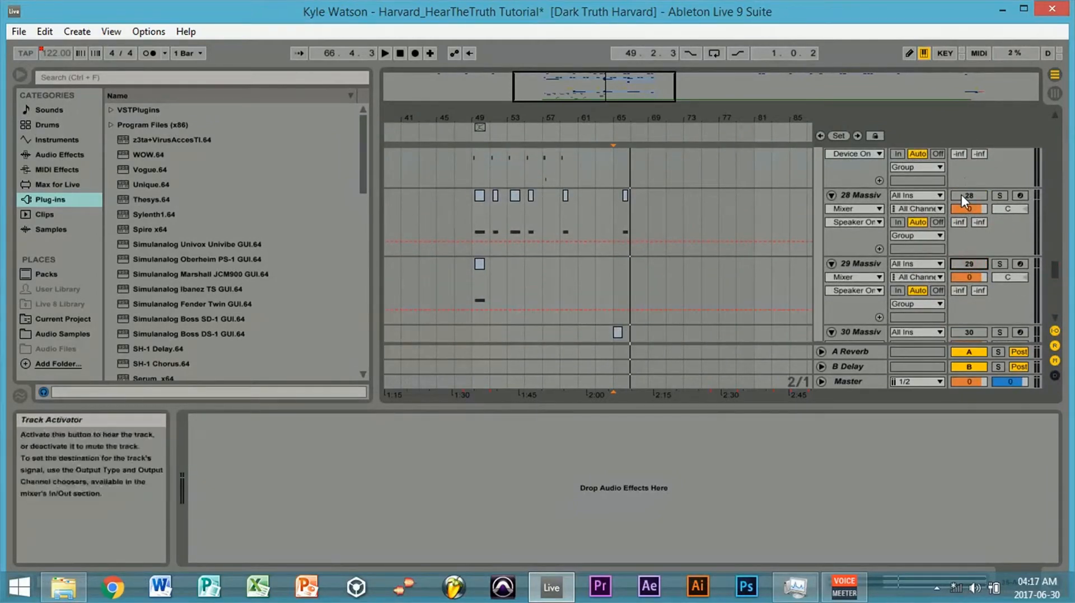
left_click_drag(1054, 257, 1053, 290)
left_click(964, 261)
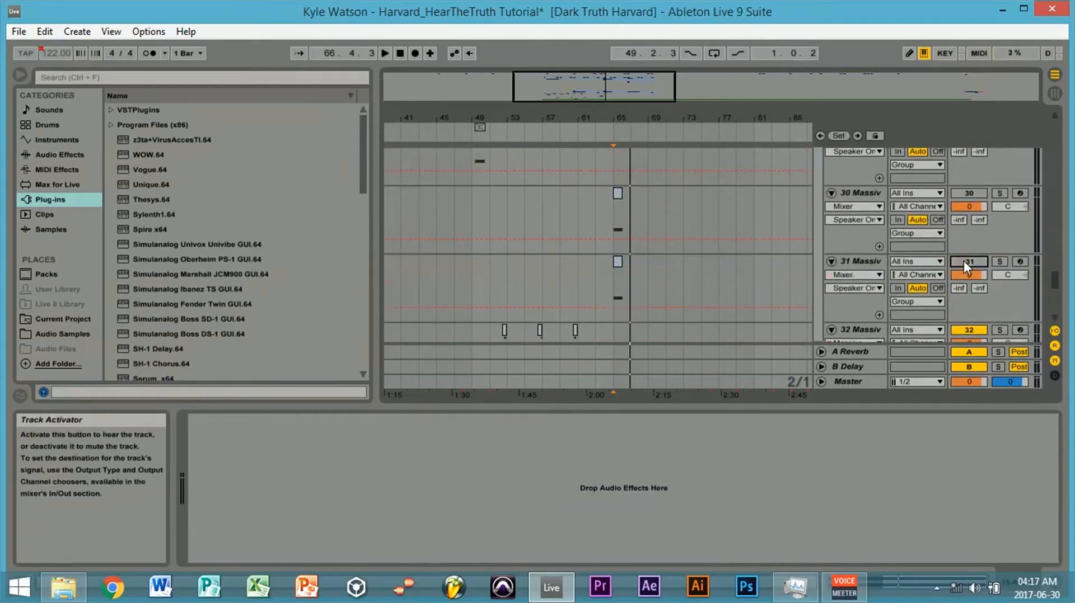
left_click_drag(1055, 280, 1047, 259)
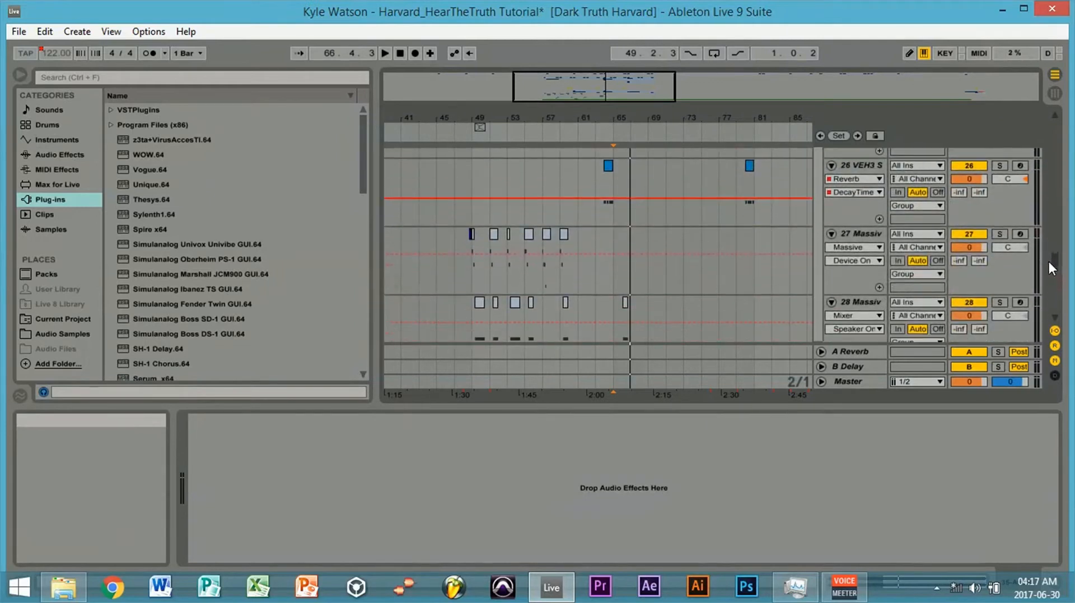
- Play the recreated Massive bass parts from bar 49 and again from bar 57
left_click(468, 280)
key("space")
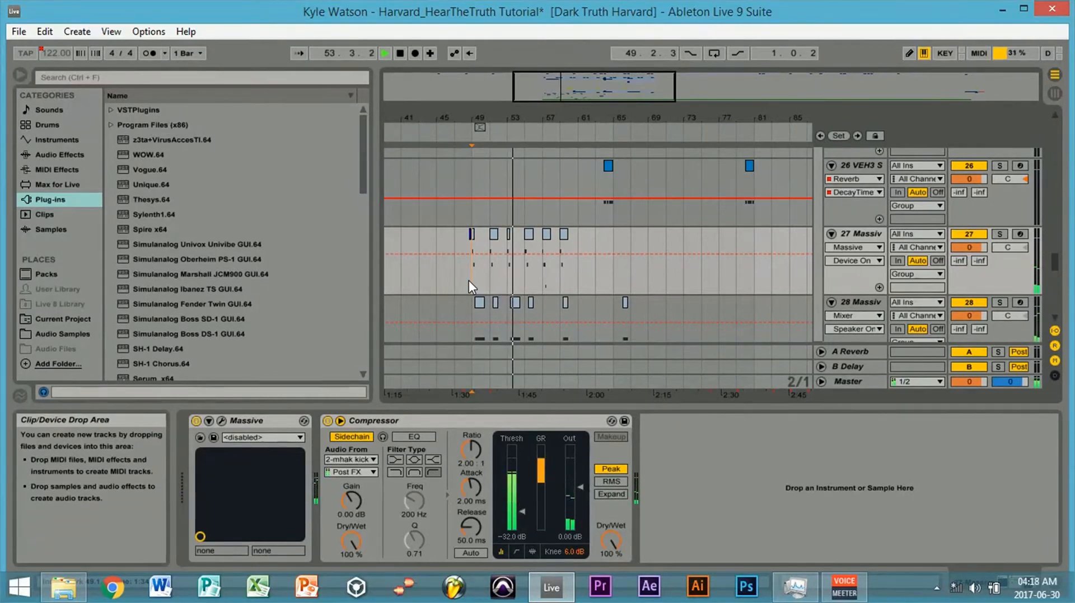
left_click_drag(635, 84, 579, 89)
key("space")
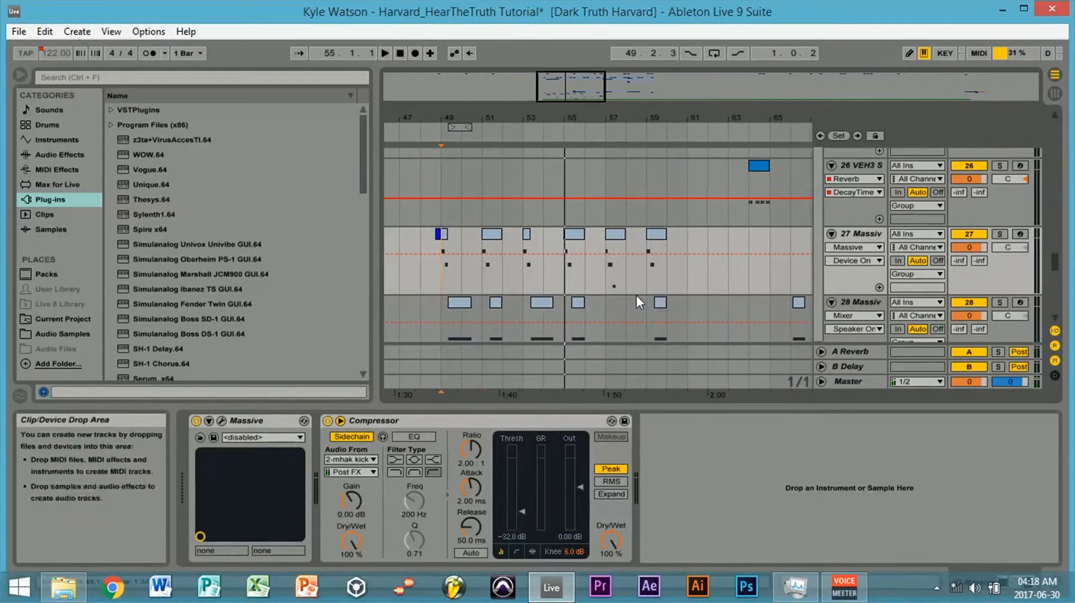
left_click(602, 274)
key("space")
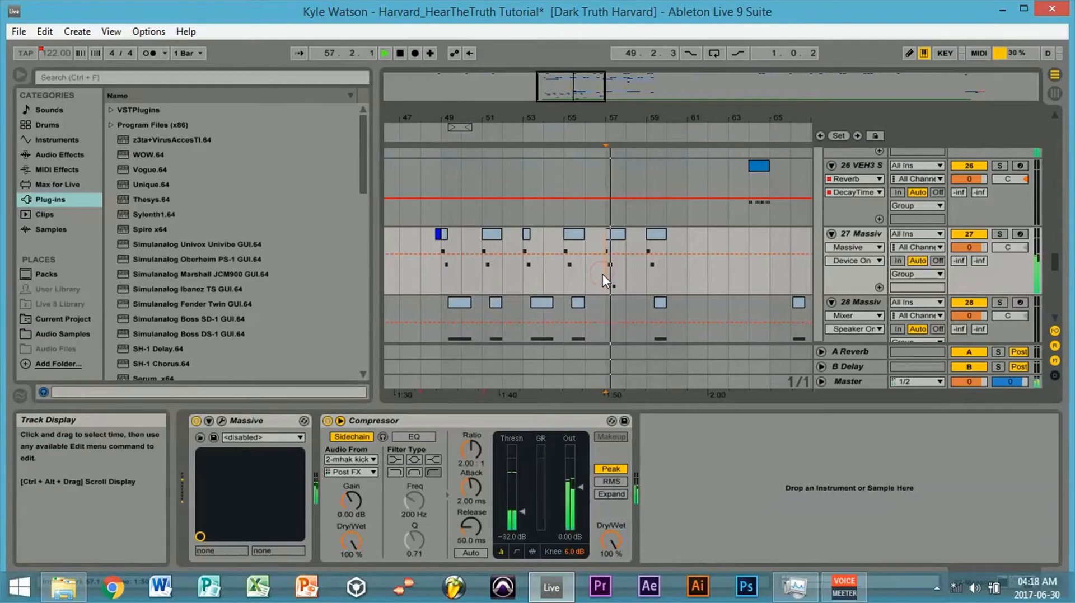
left_click_drag(579, 90, 582, 95)
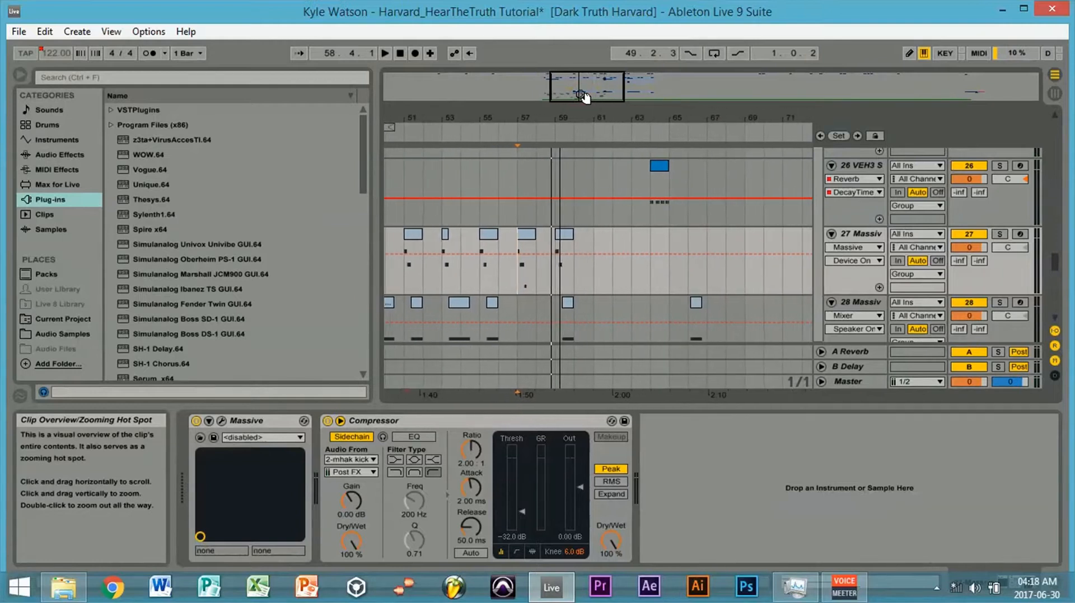
- Play the recreated Massive bass part from bar 65 twice and stop playback
left_click(669, 271)
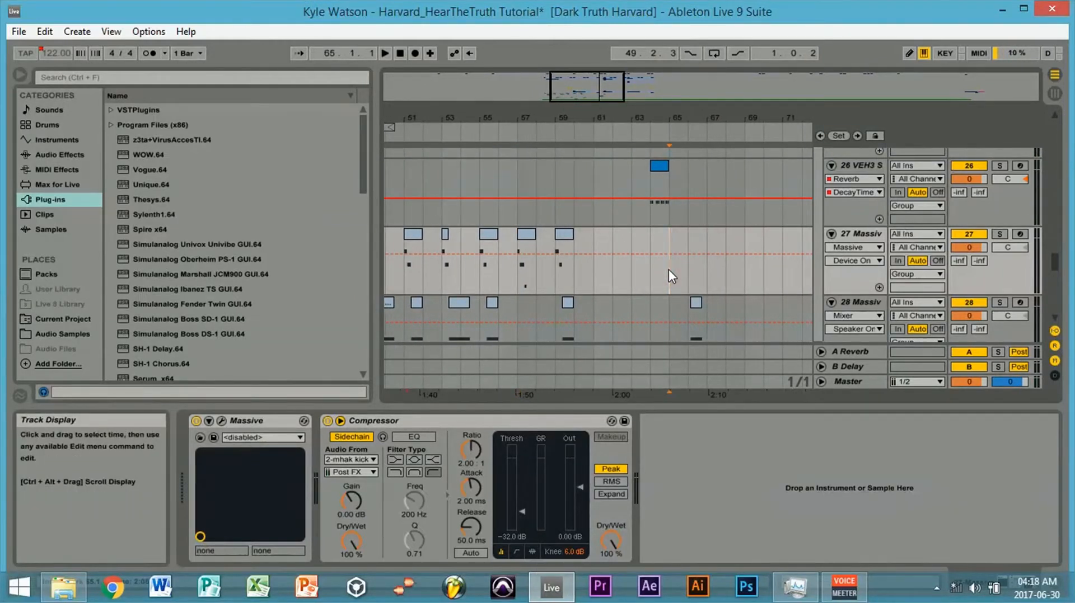
key("space")
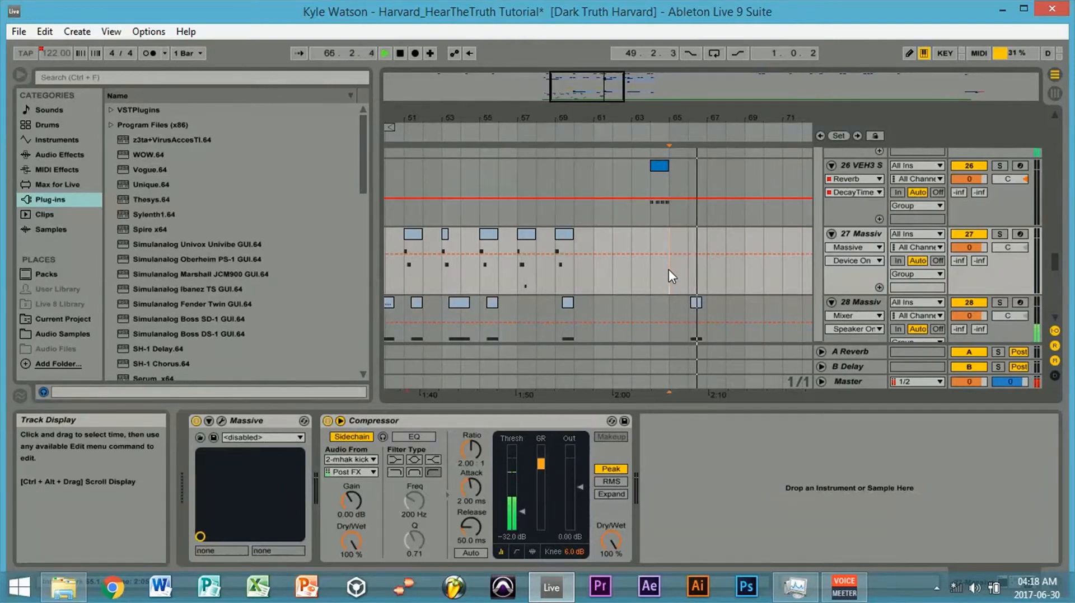
key("space")
key("space")
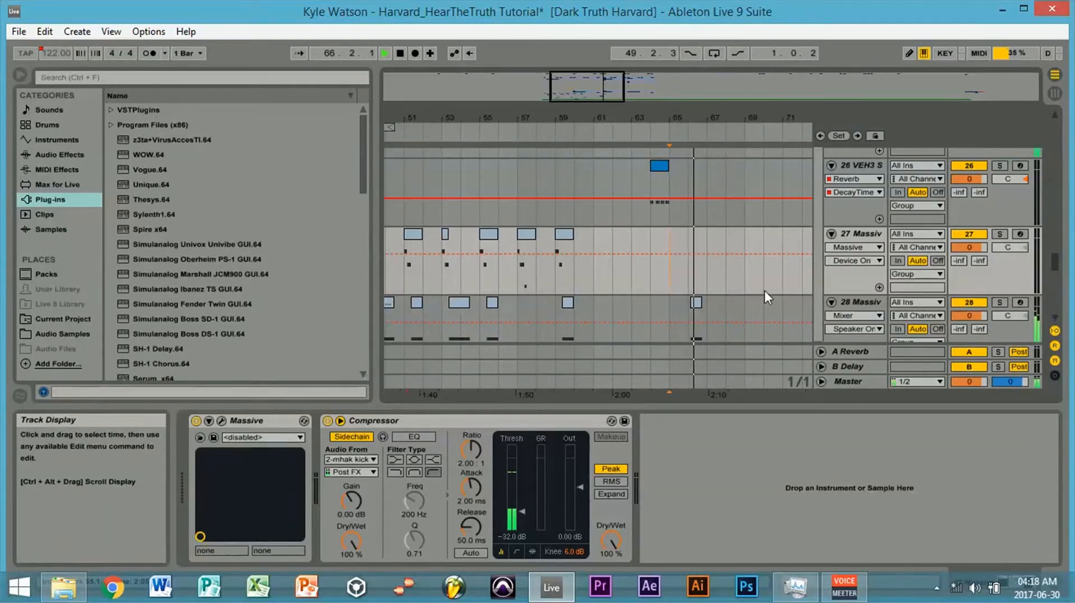
left_click_drag(590, 94, 591, 88)
key("space")
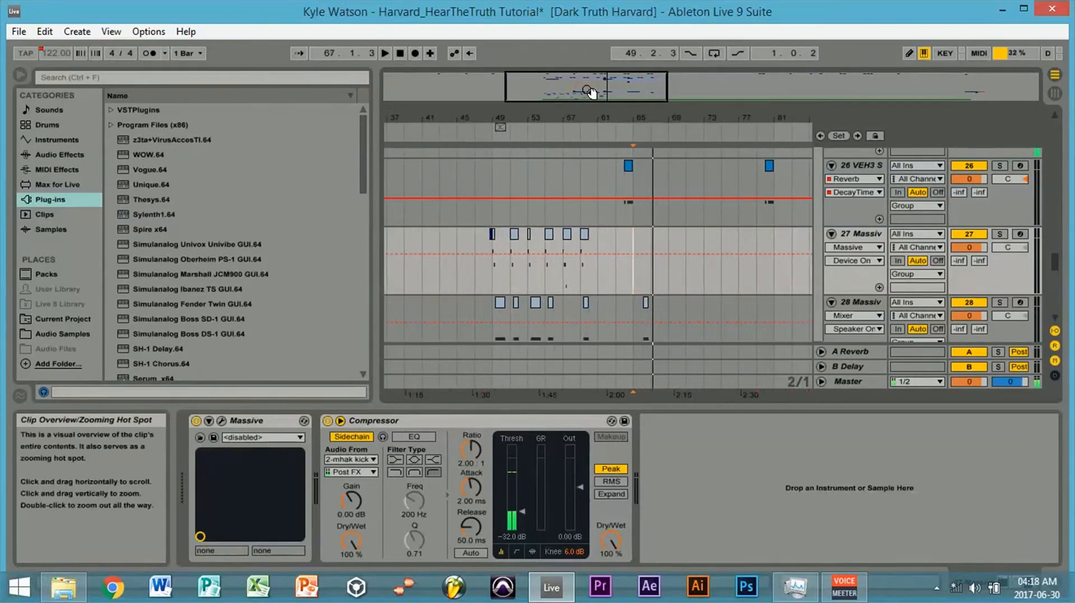
- Delete the muted Massive track 29 and insert a new MIDI track below Massive track 28
scroll(1059, 278, "down", 3)
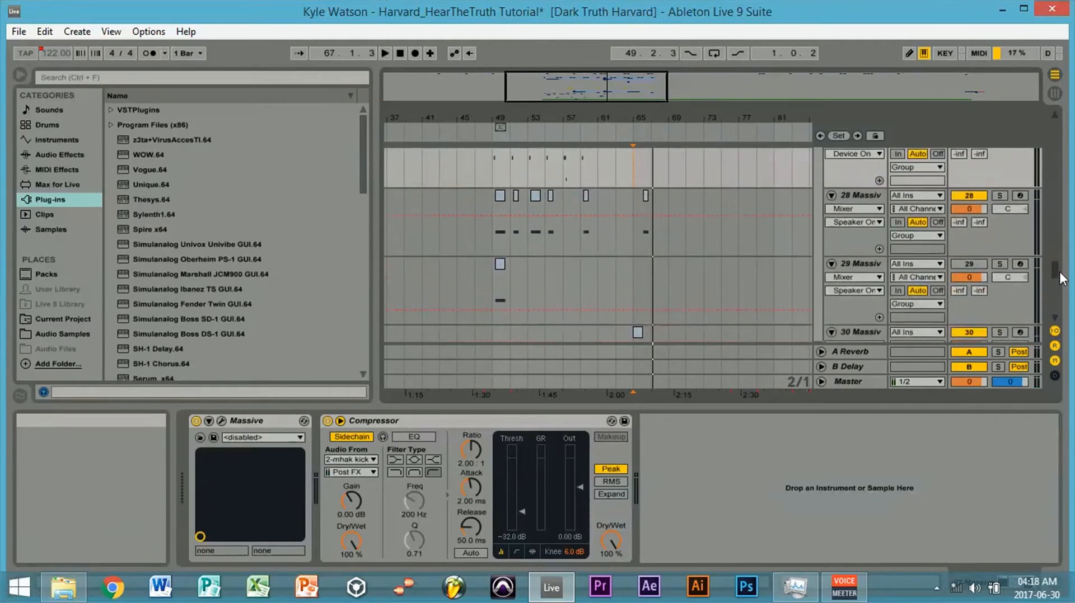
left_click(852, 241)
right_click(852, 240)
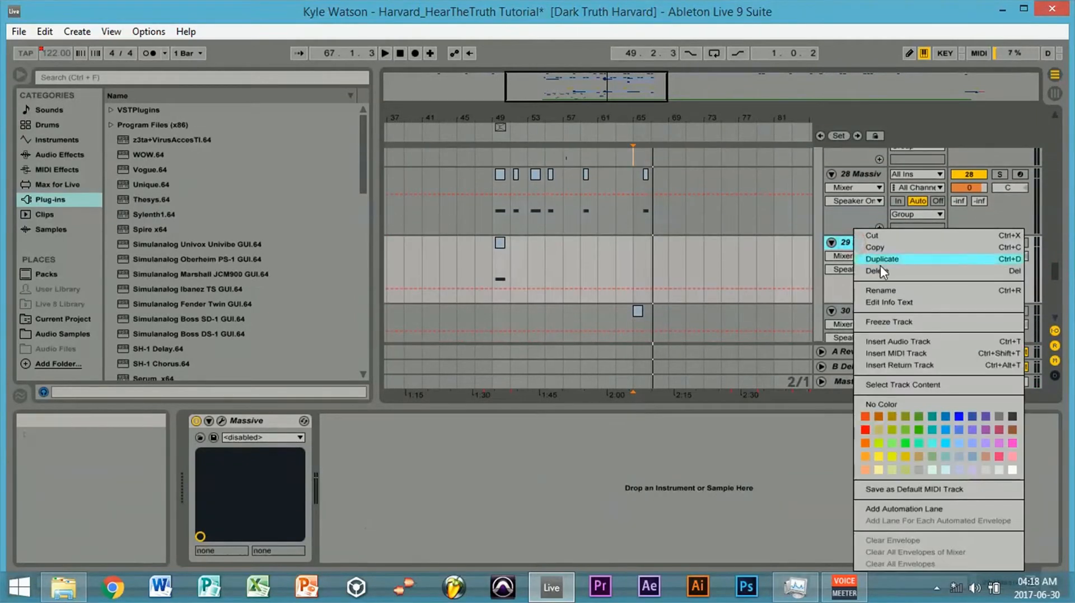
left_click(884, 271)
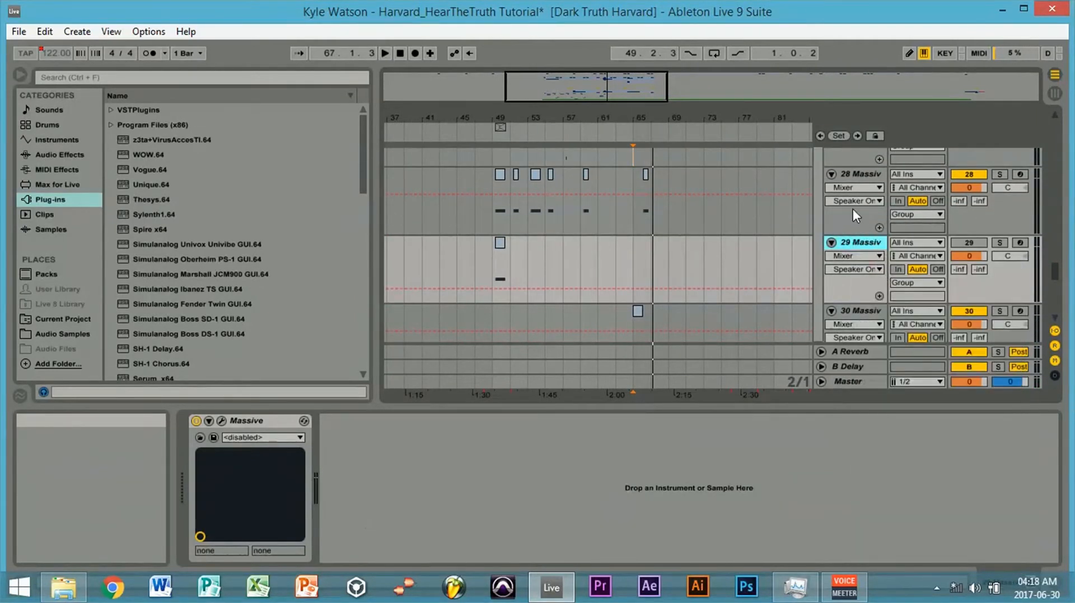
left_click(851, 159)
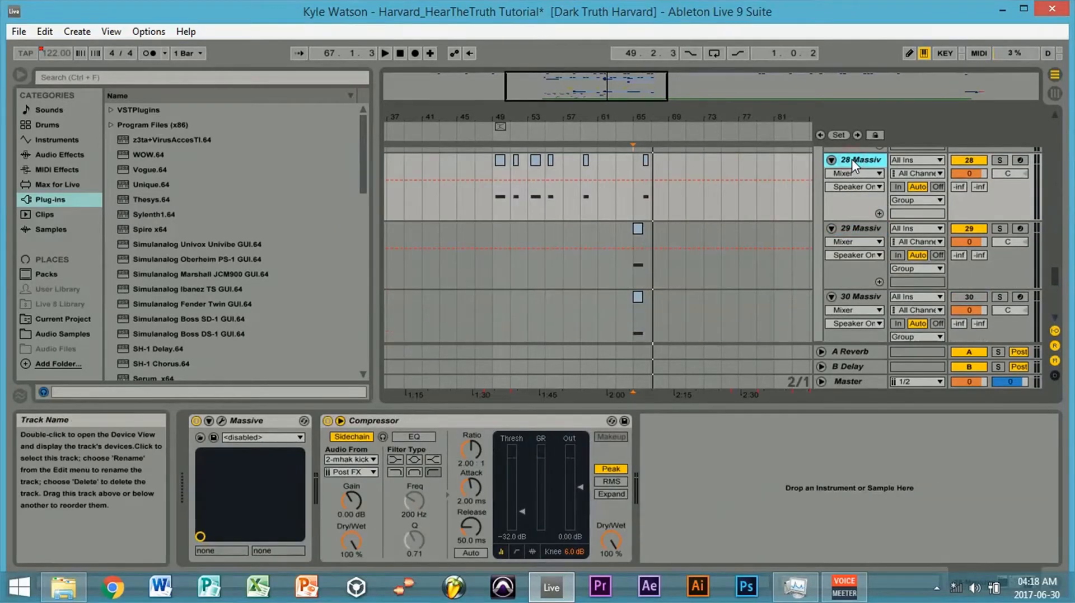
key("ctrl+shift+t")
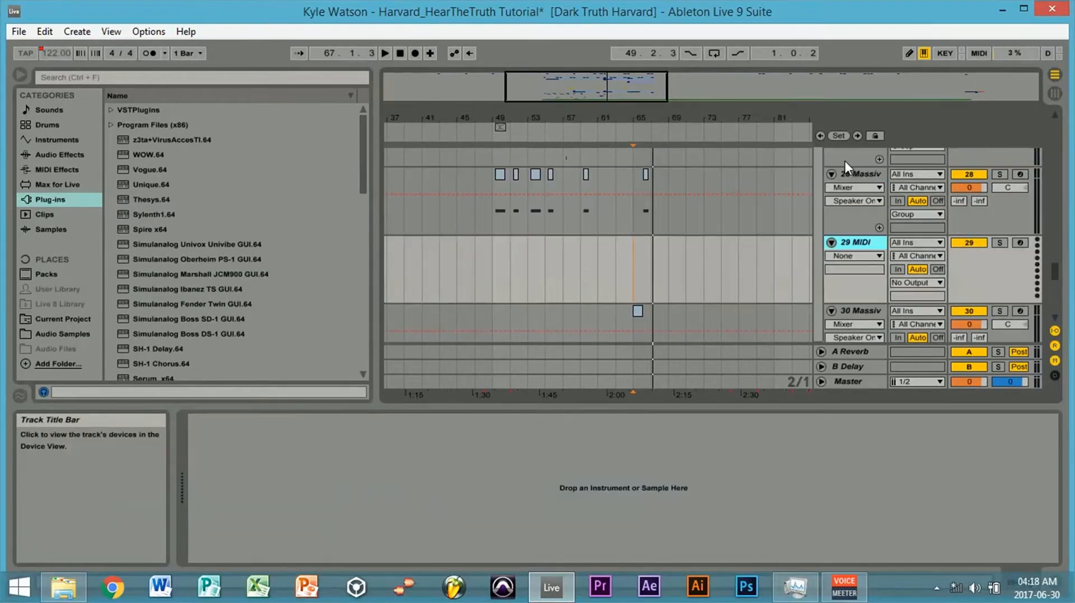
- Mute Massive track 28, above the new MIDI track
left_click_drag(550, 90, 547, 97)
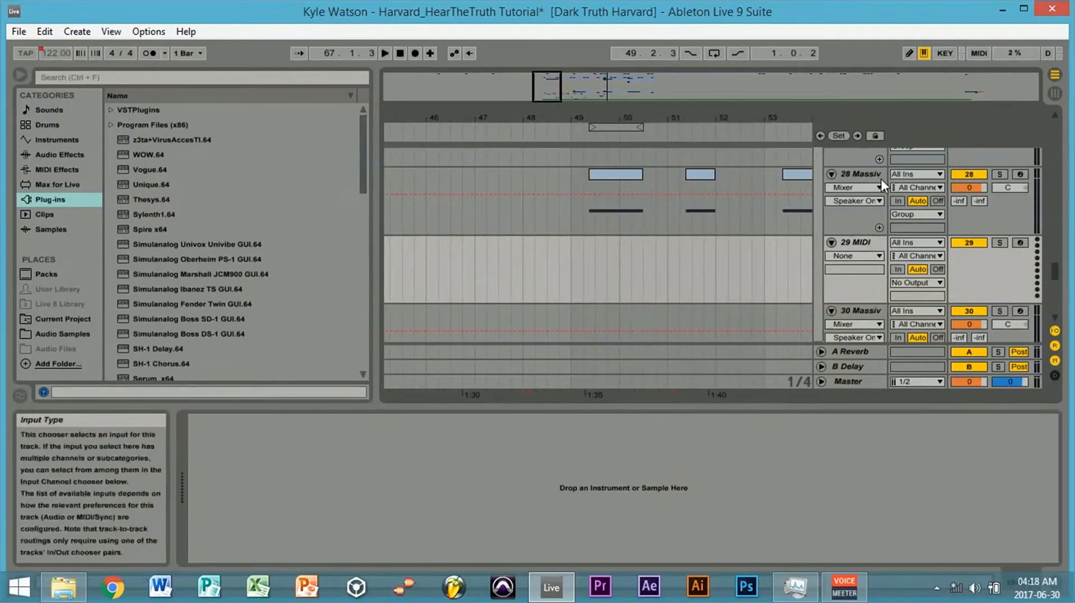
left_click(863, 174)
left_click(976, 174)
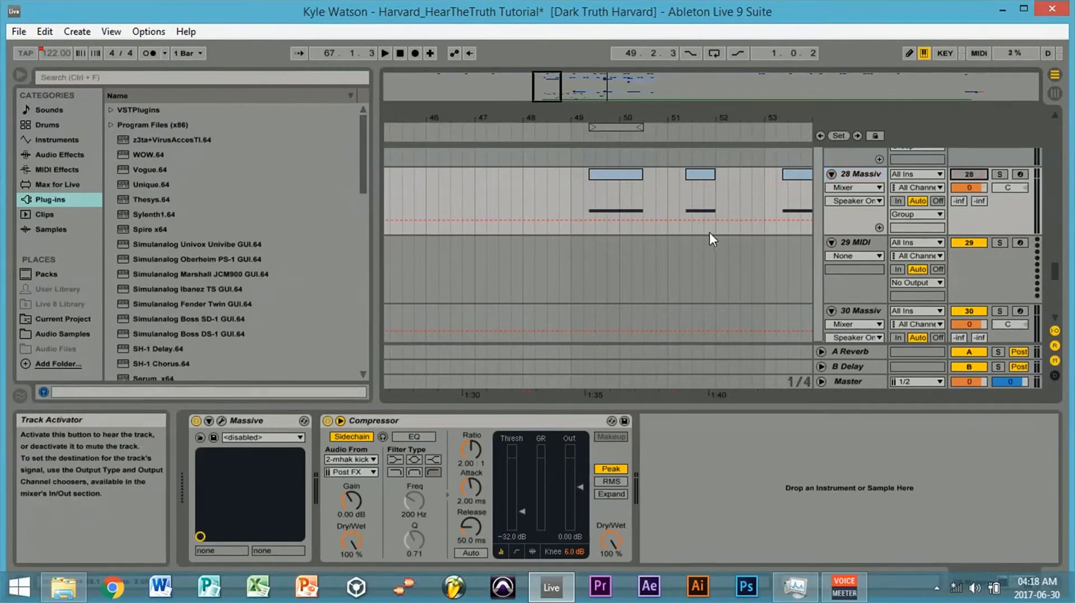
- Load the Massive plug-in onto MIDI track 29, start a new sound, and move its window clear of the arrangement
left_click(865, 243)
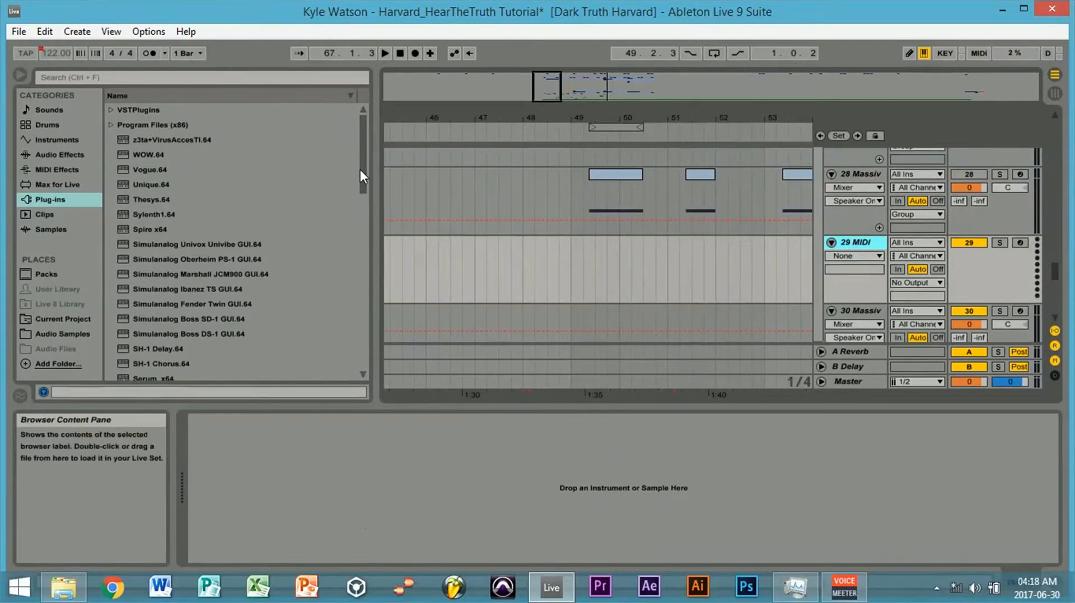
left_click_drag(361, 170, 368, 247)
left_click_drag(145, 212, 558, 244)
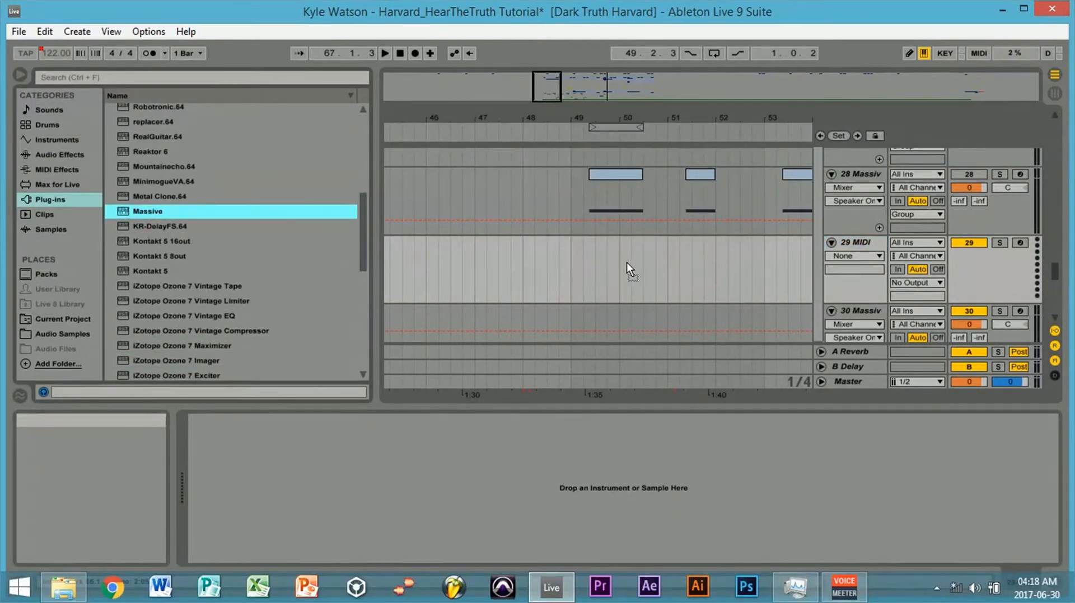
left_click_drag(626, 262, 626, 262)
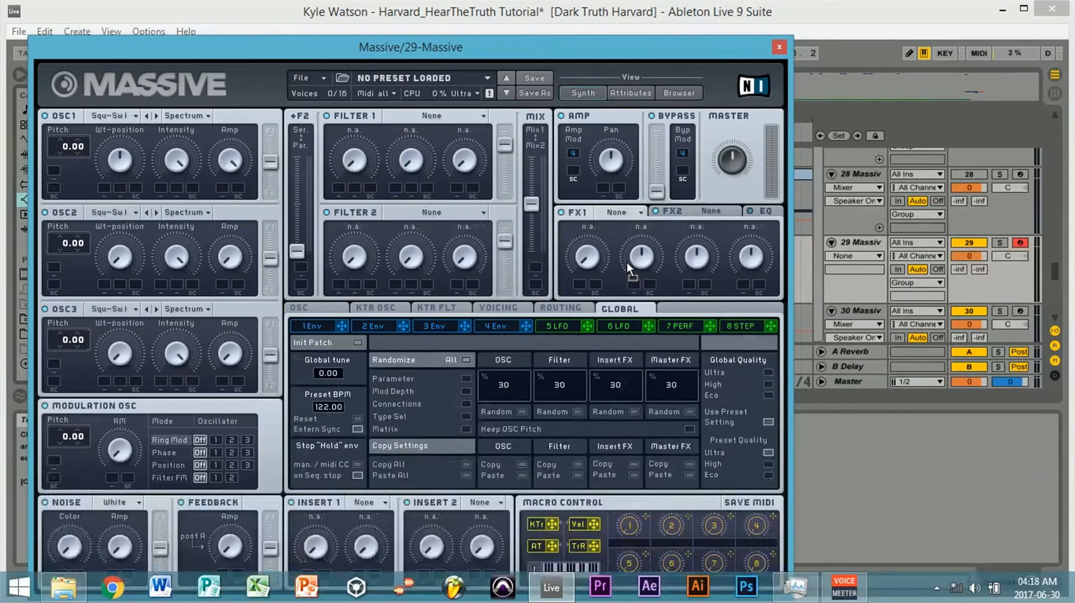
left_click(320, 76)
left_click(325, 79)
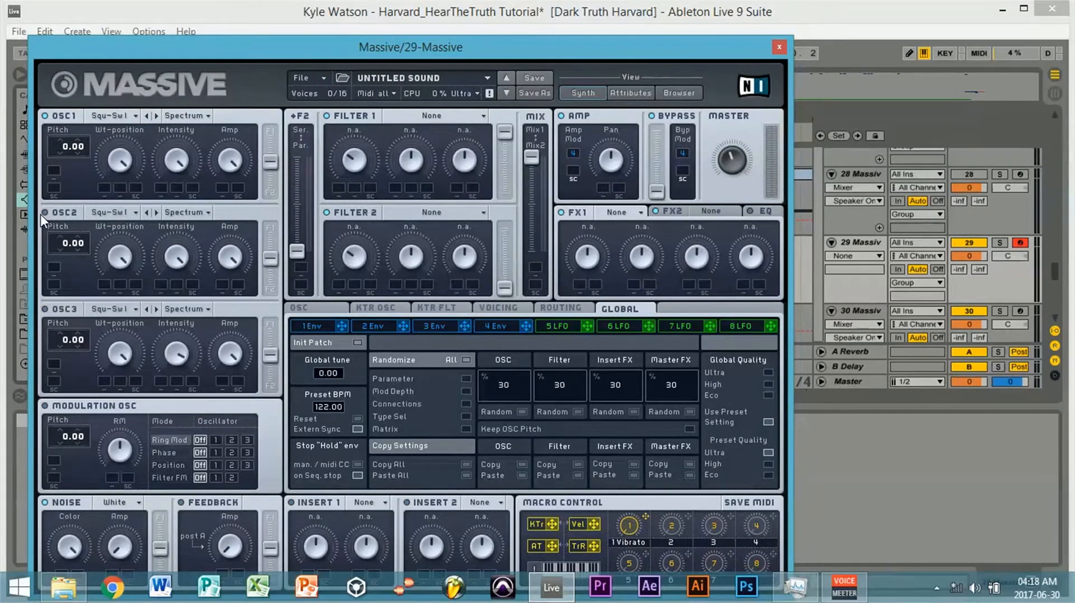
left_click_drag(440, 49, 463, 423)
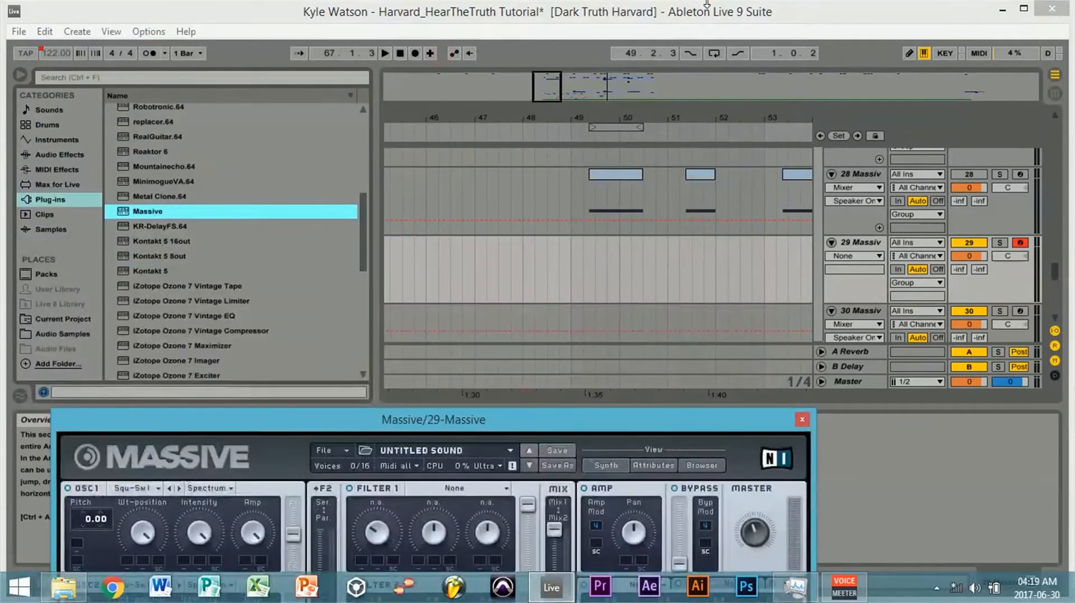
- Copy the first MIDI clip on track 28 to the same position, 49.2.3, on Massive track 29
left_click_drag(553, 83, 552, 98)
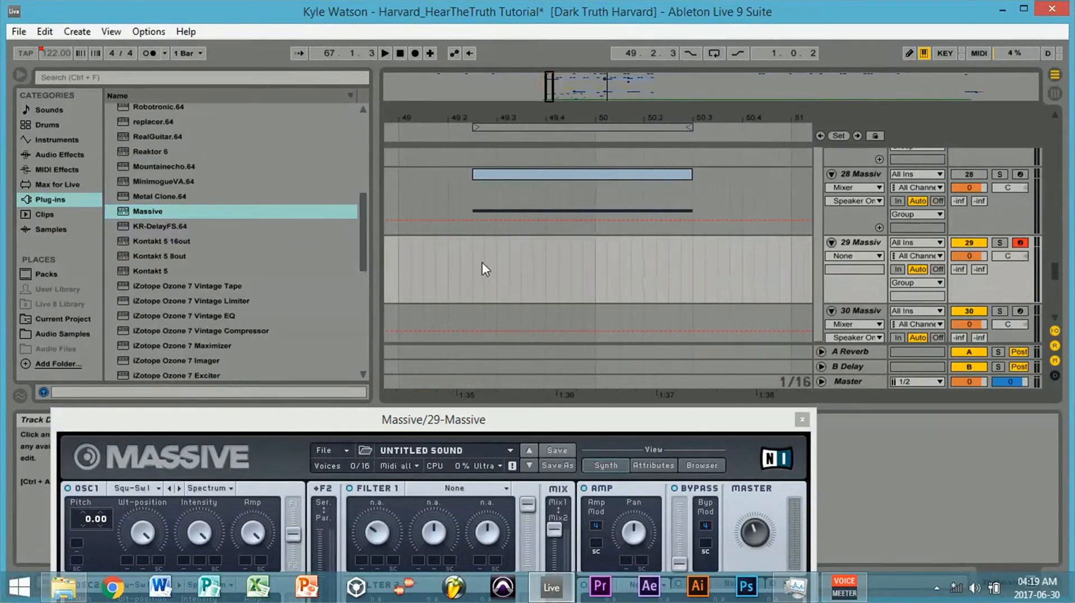
left_click(602, 186)
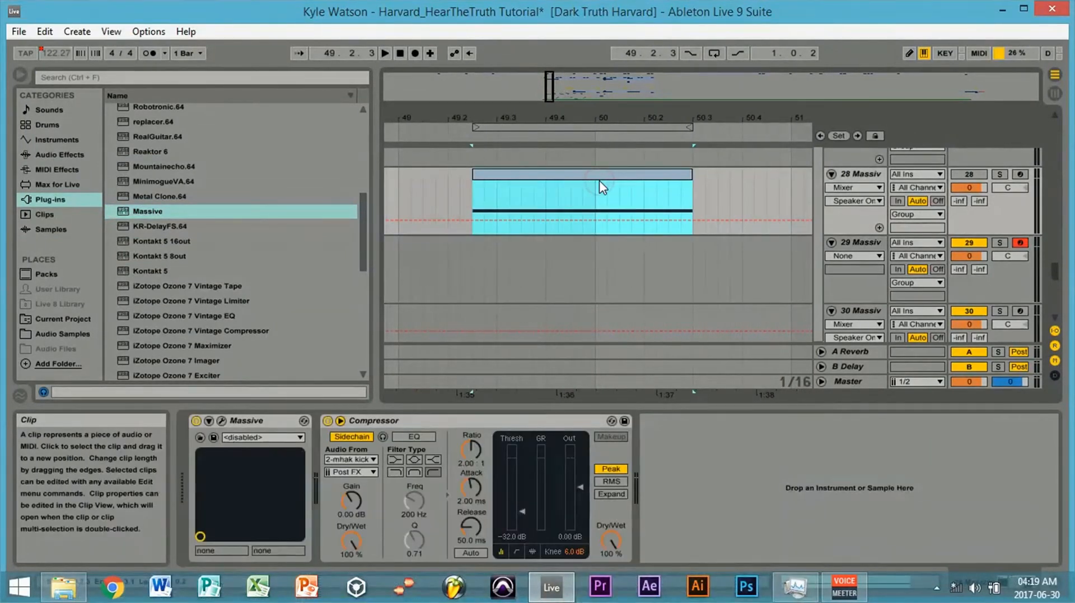
left_click(472, 257)
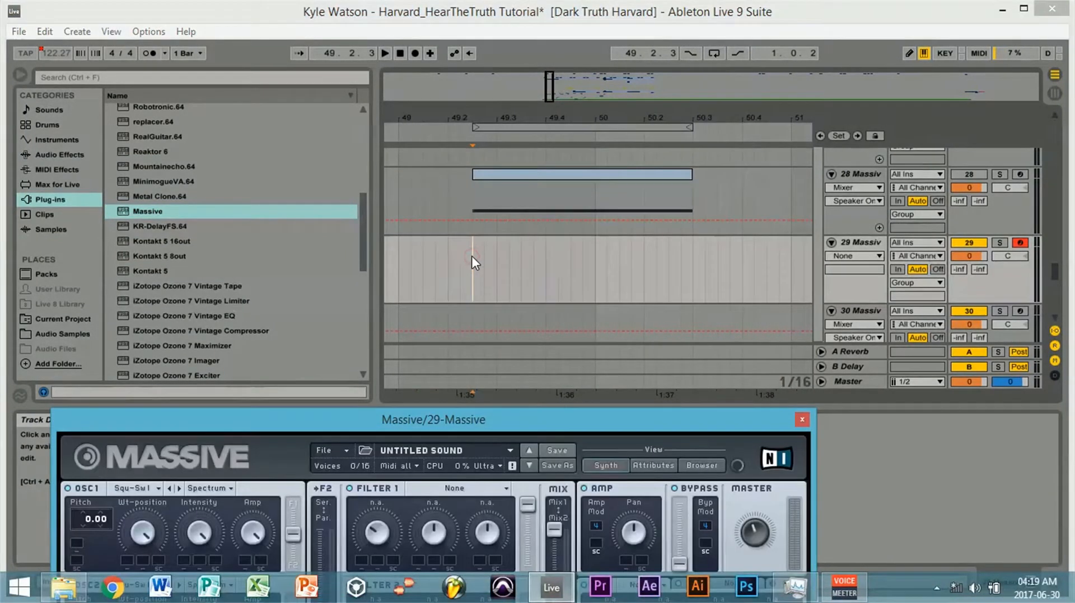
right_click(471, 257)
left_click(496, 266)
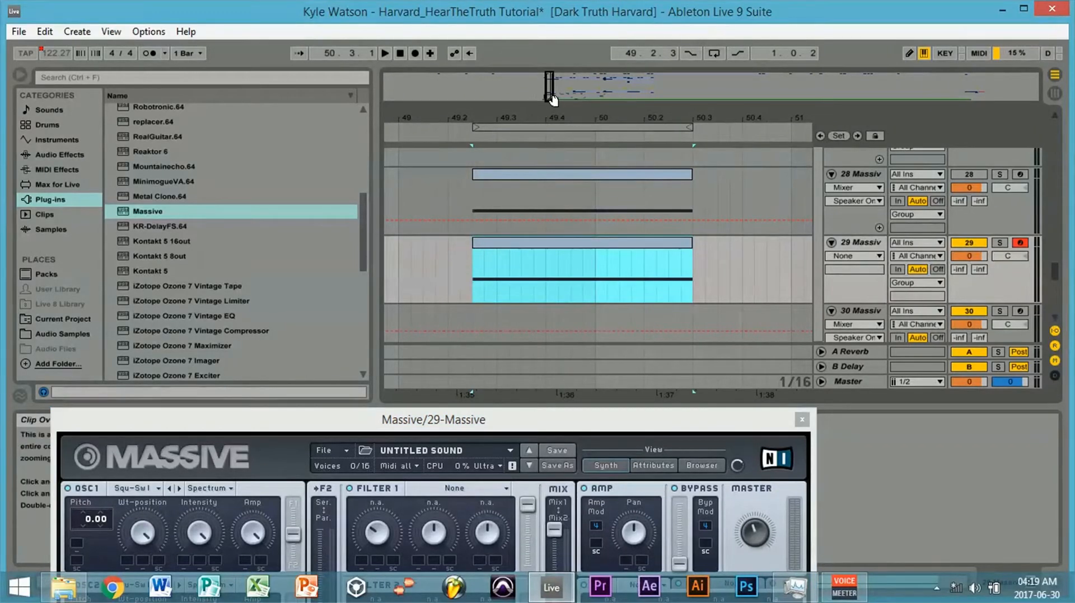
- Lower the master volume of the Massive instance on track 29
left_click_drag(550, 89, 563, 221)
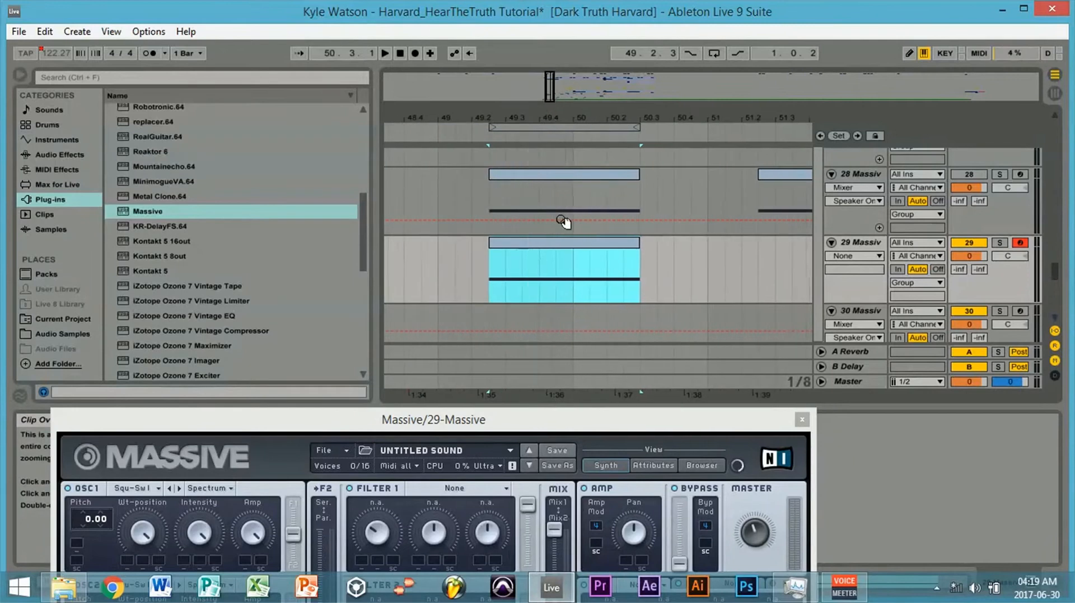
left_click_drag(760, 521, 750, 551)
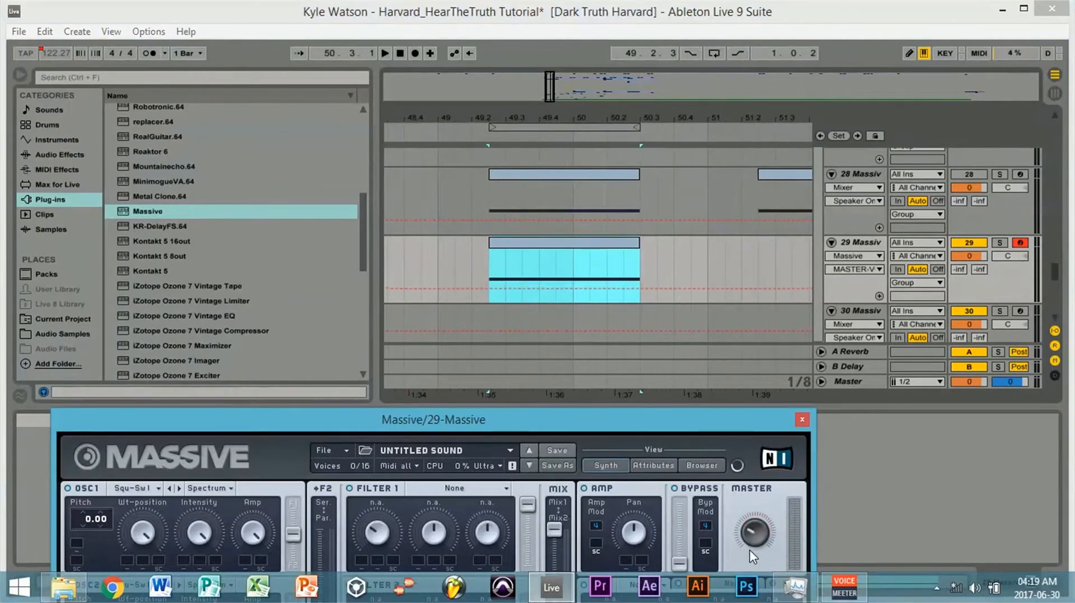
- Copy the sidechain Compressor from Massive track 28 and place it after Massive on track 29
key("space")
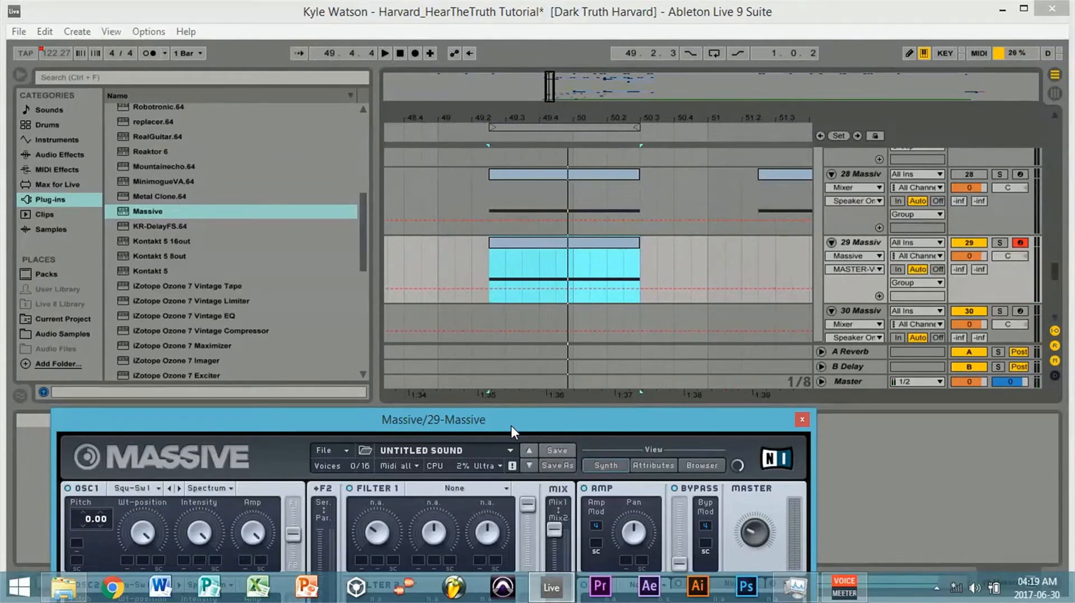
left_click_drag(512, 426, 281, 494)
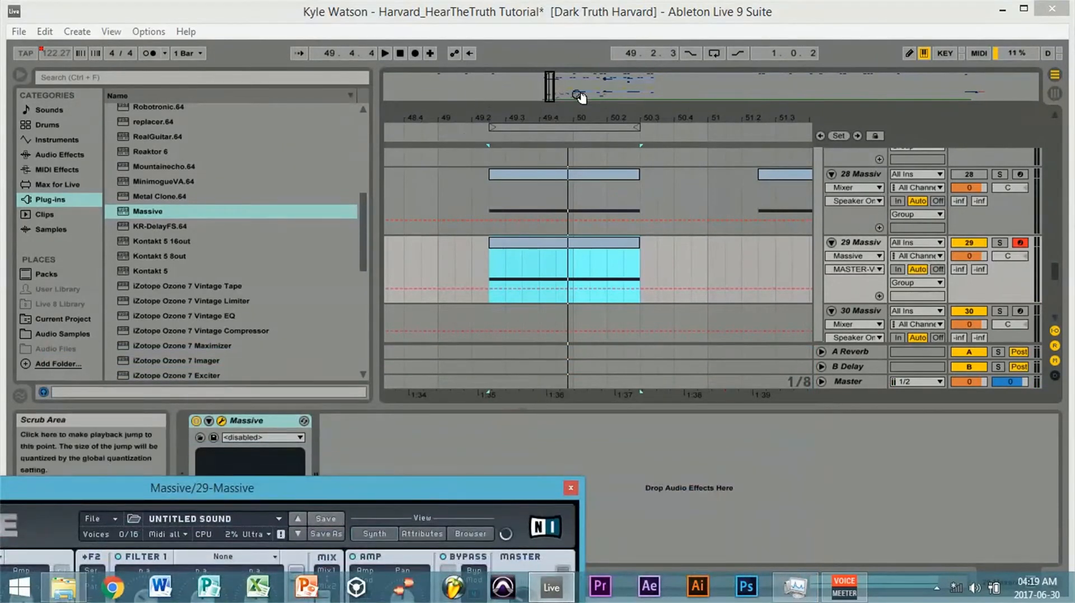
left_click(859, 172)
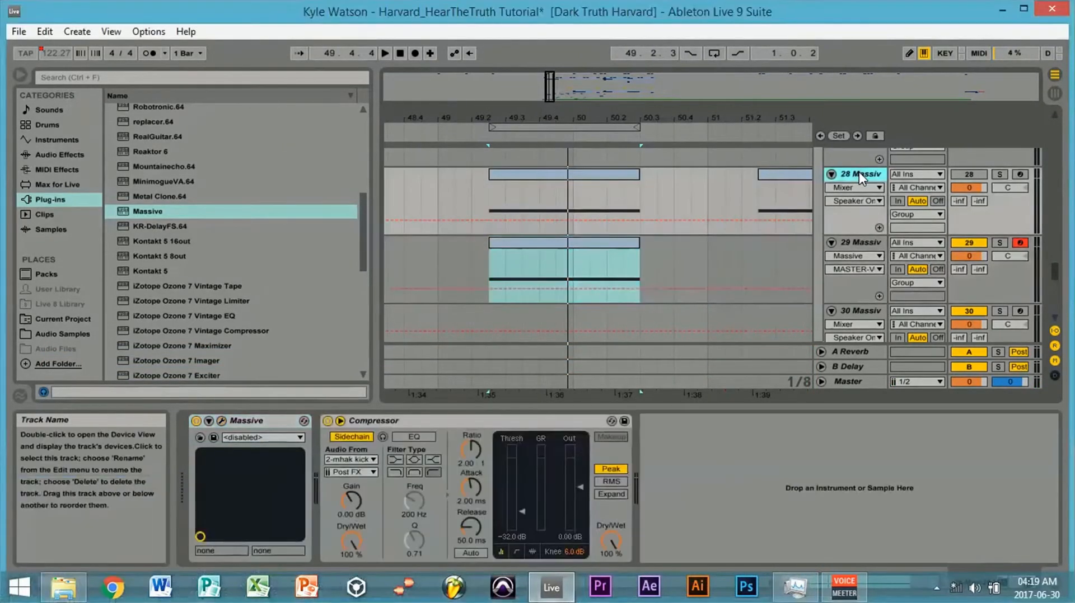
left_click(487, 421)
right_click(487, 422)
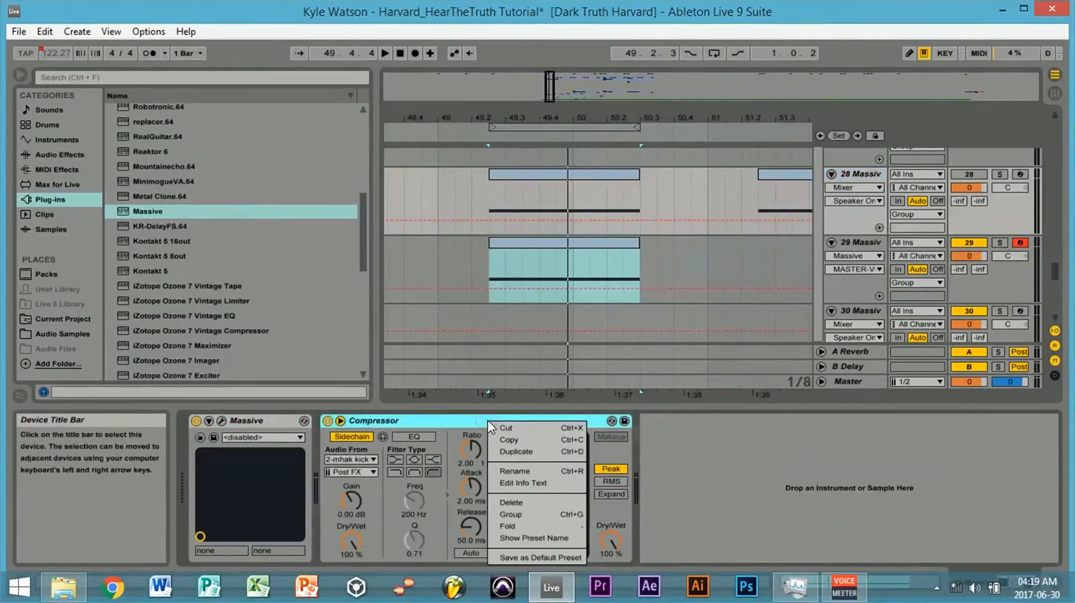
left_click(519, 440)
left_click(864, 242)
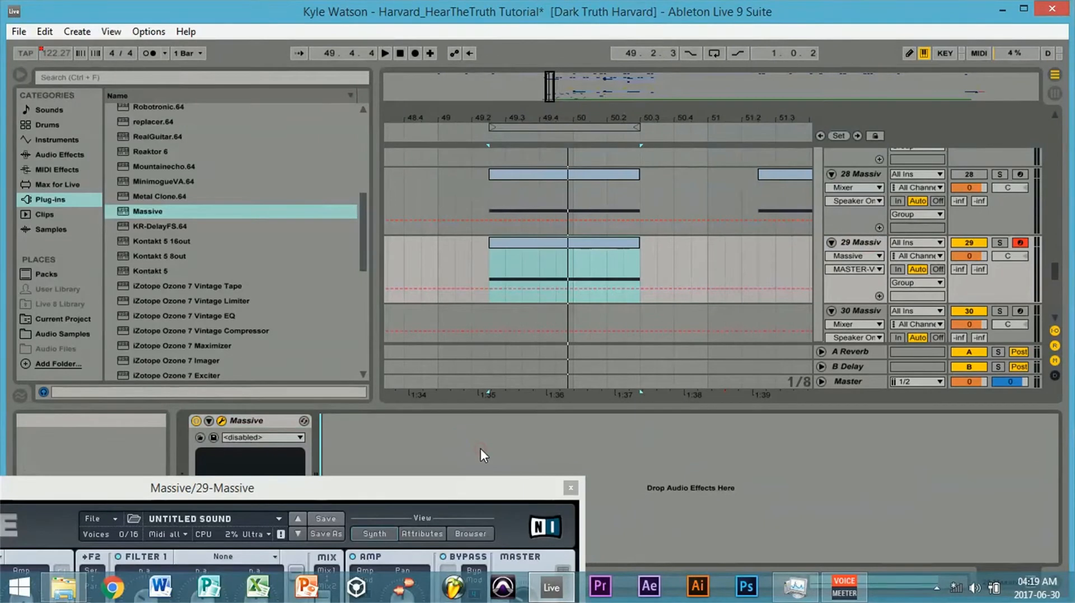
key("ctrl+v")
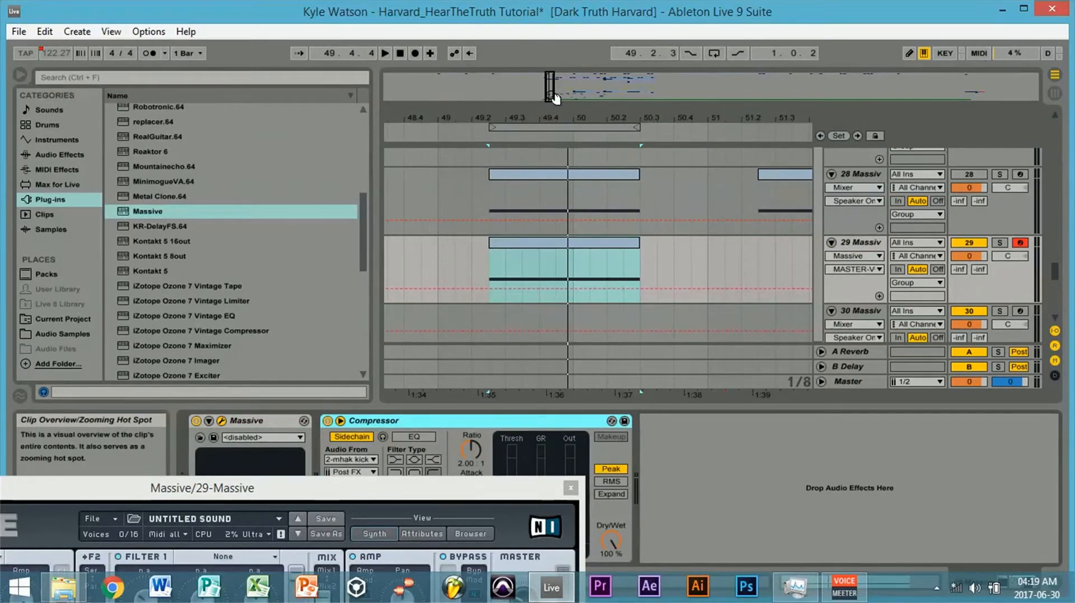
left_click_drag(554, 98, 550, 88)
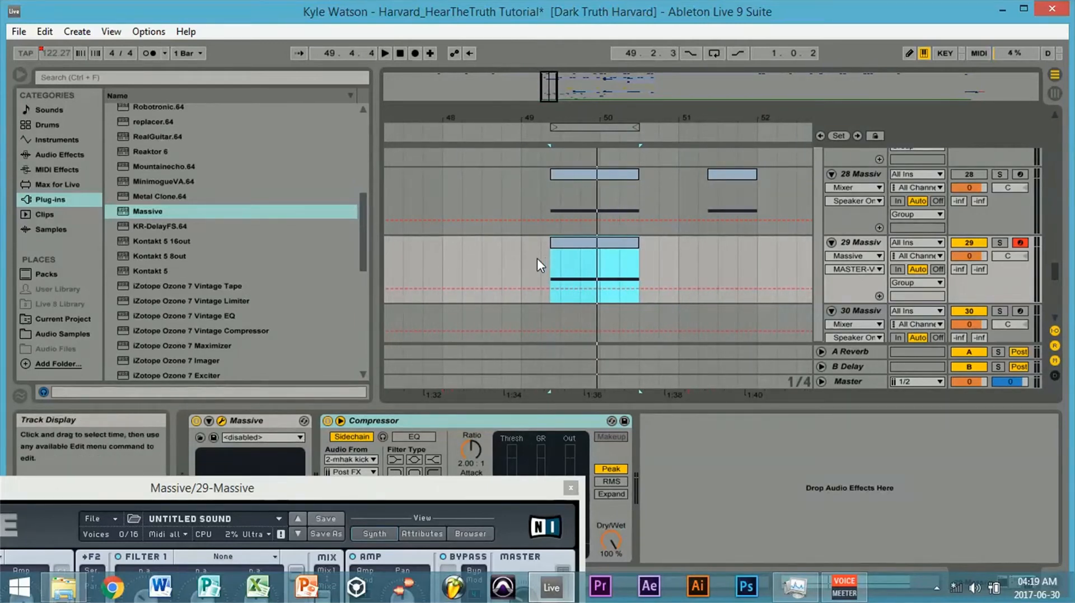
- Switch all three oscillators to Squ-Sw II, with wavetable position at minimum on oscillators 2 and 3 and partly lowered on oscillator 1
left_click_drag(416, 492, 744, 27)
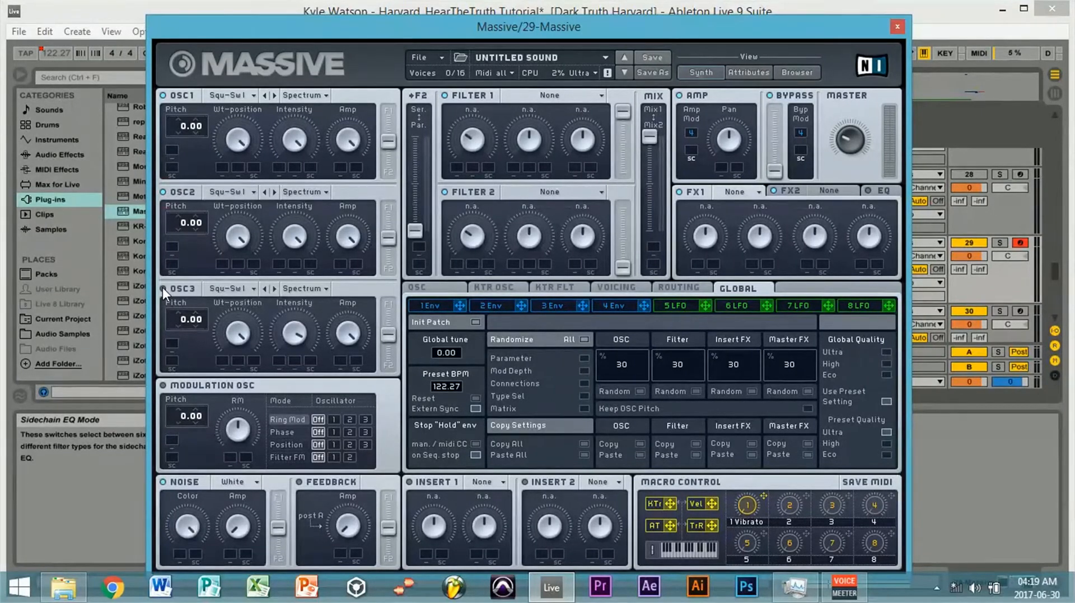
left_click(274, 96)
left_click(273, 193)
left_click(274, 288)
left_click_drag(236, 241, 237, 296)
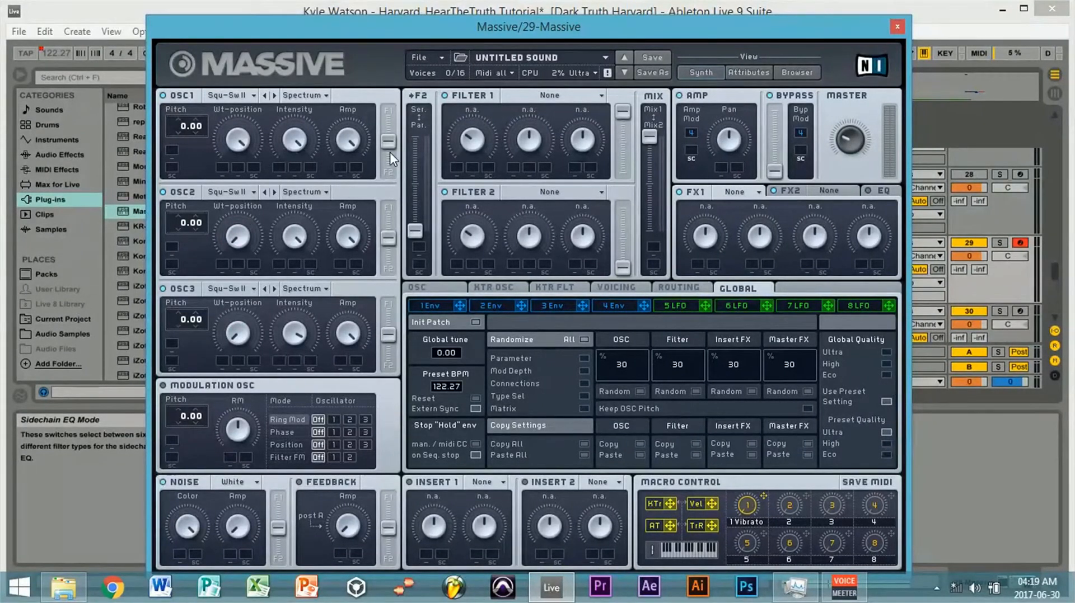
left_click_drag(238, 145, 237, 191)
- Set the pitch of oscillators 1 and 3 to -36.00 and of oscillator 2 to -24.00
left_click_drag(184, 129, 188, 183)
left_click_drag(203, 316, 183, 378)
left_click_drag(183, 234, 185, 256)
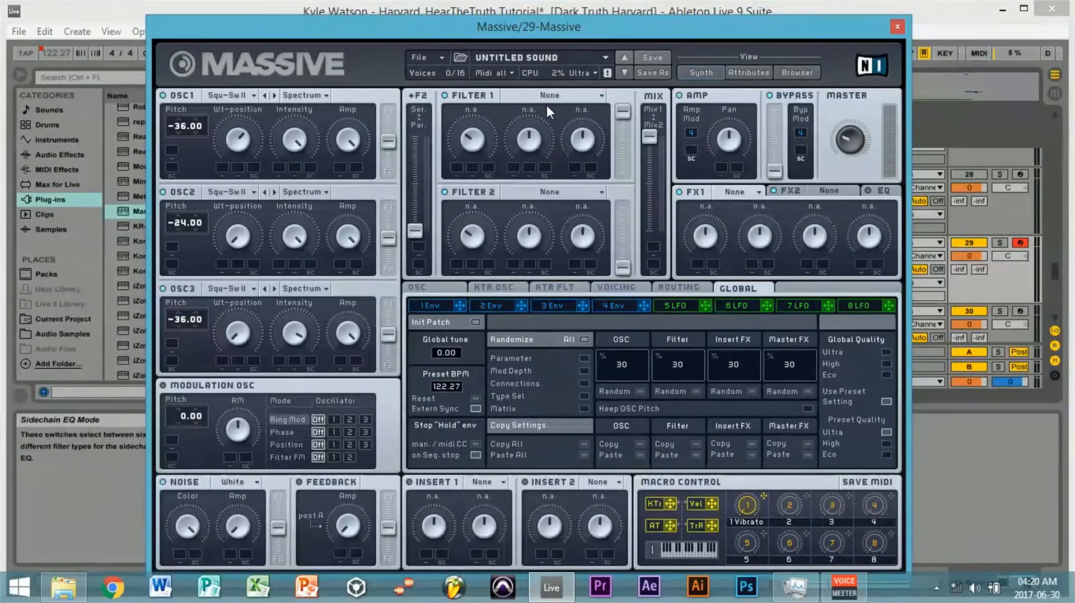
- Set Filter 1 to the Lowpass 4 type
left_click(579, 97)
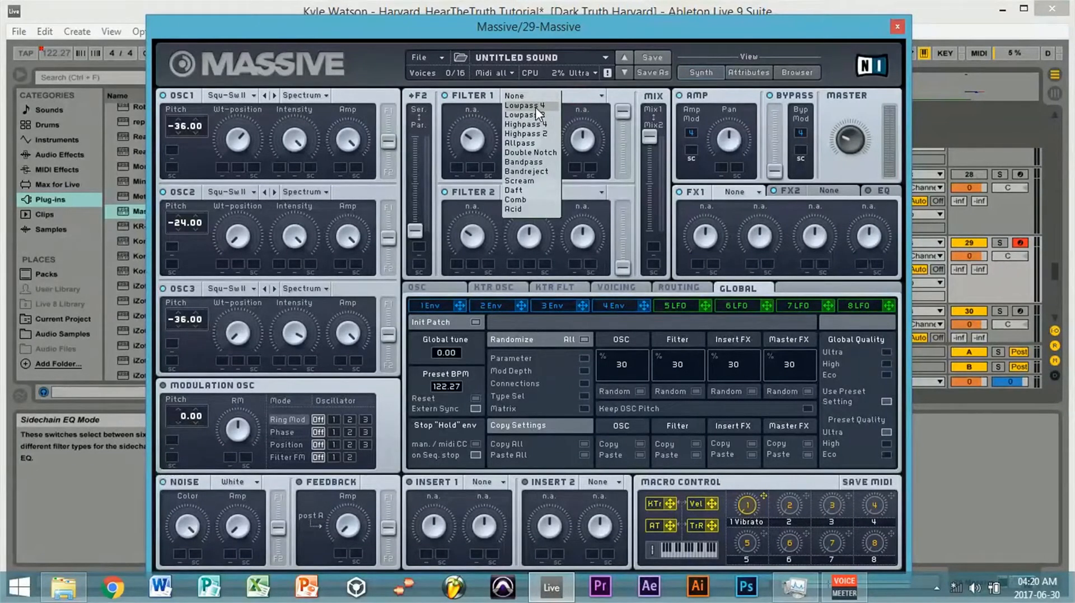
left_click(482, 101)
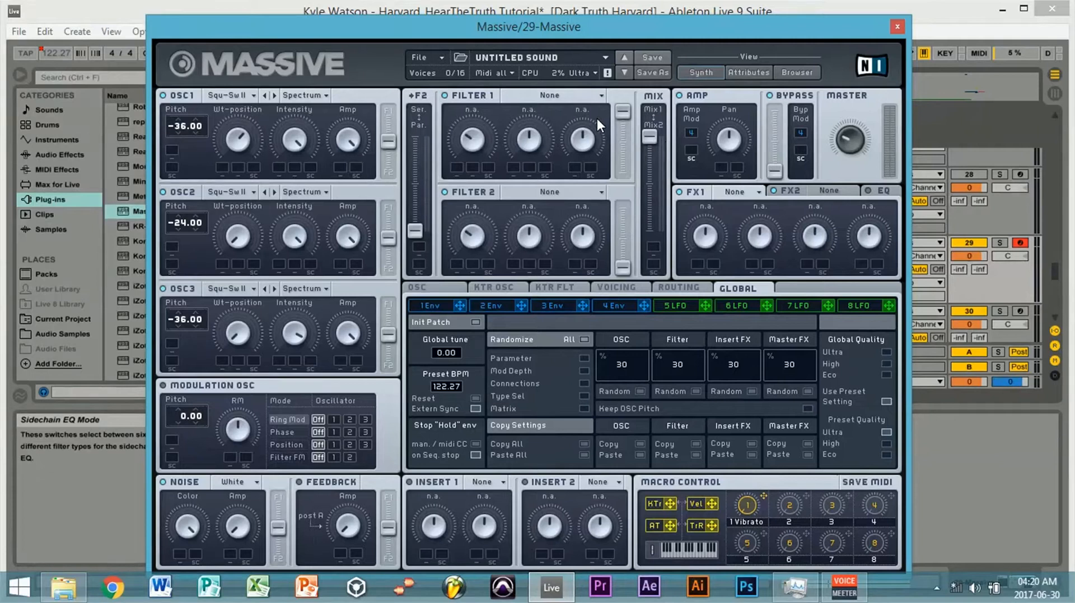
left_click(540, 94)
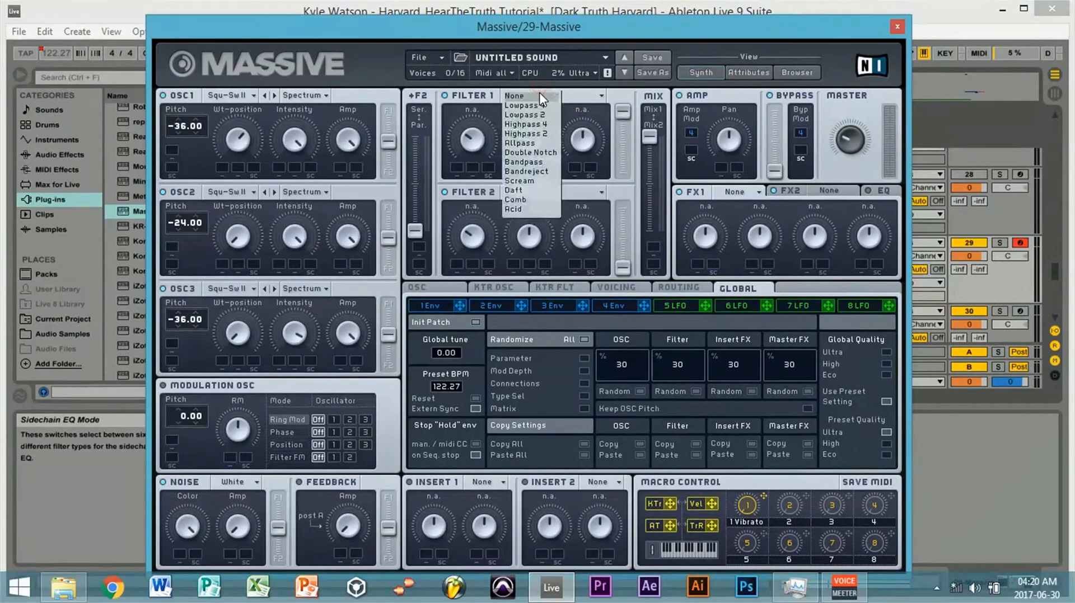
left_click(523, 105)
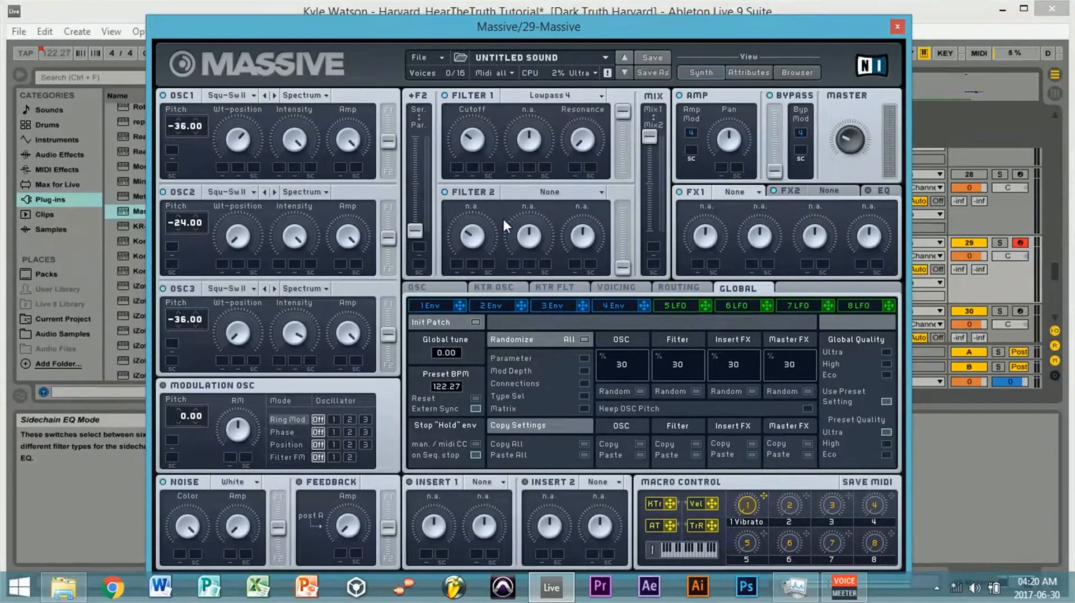
- Assign LFO 5 to the Filter 1 cutoff and set its modulation range below the knob's position
left_click(676, 306)
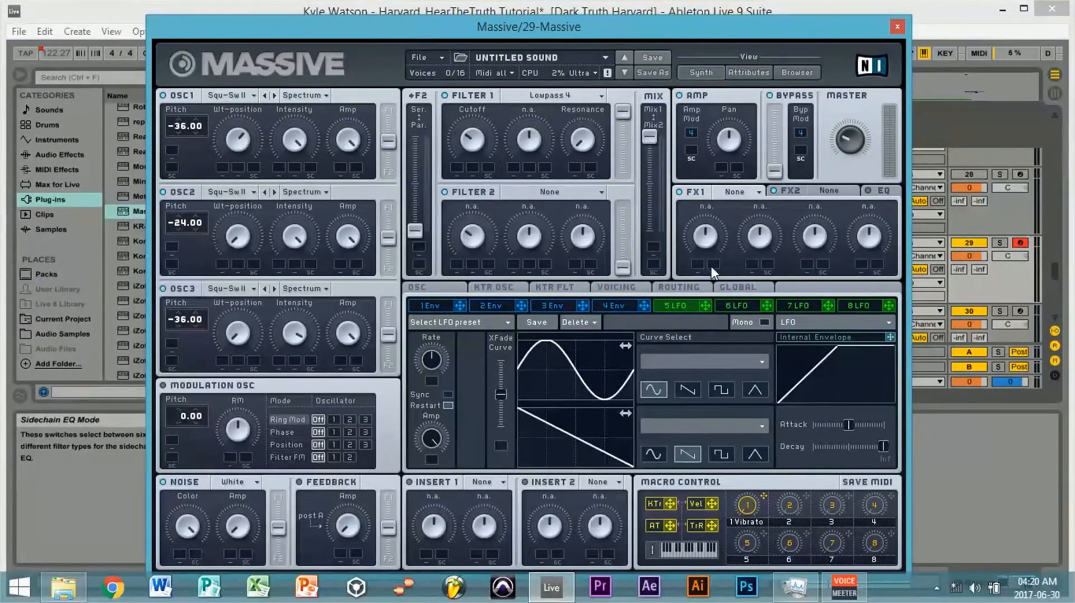
mouse_move(705, 306)
left_mouse_down()
mouse_move(435, 173)
mouse_move(472, 168)
mouse_move(473, 144)
mouse_move(465, 184)
left_mouse_up()
left_click(471, 167)
- Sync LFO 5 at a 1/12 ratio, with the curve crossfade fully on the sine and the internal envelope attack at minimum
left_click(446, 394)
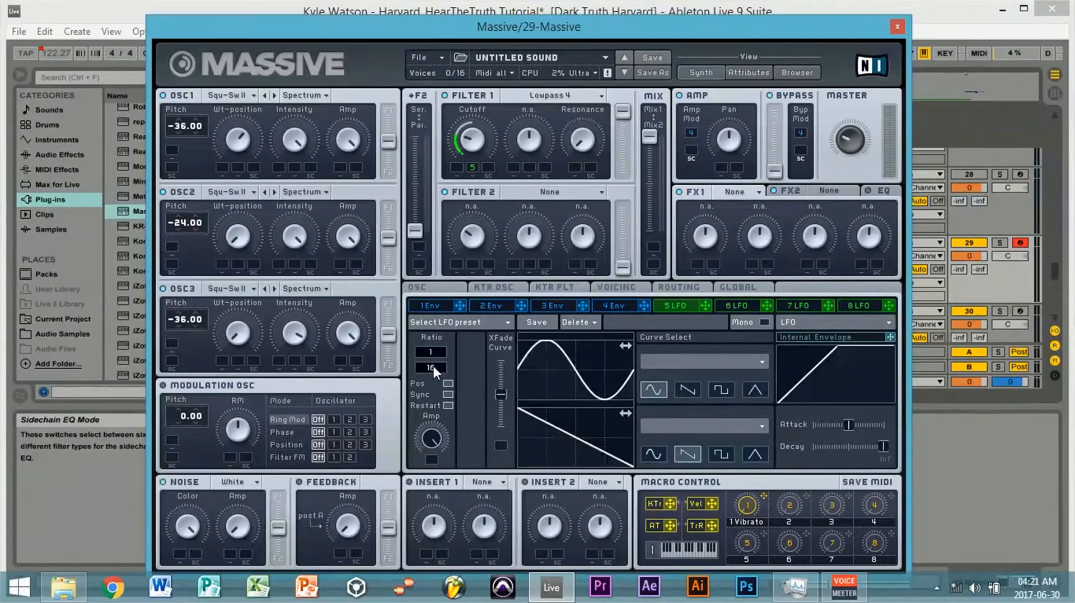
left_click(450, 394)
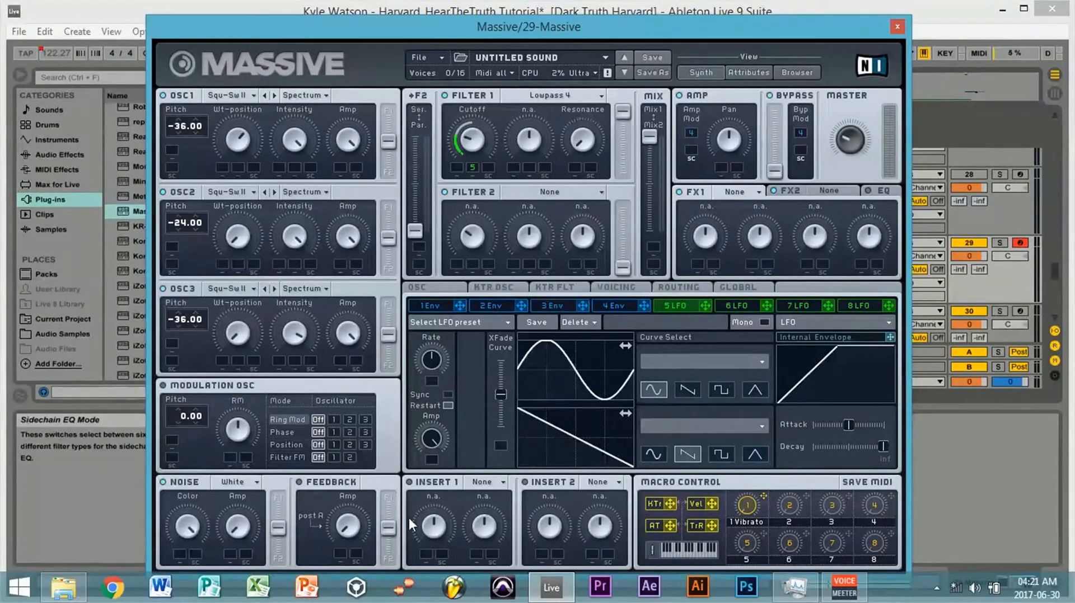
left_click(448, 394)
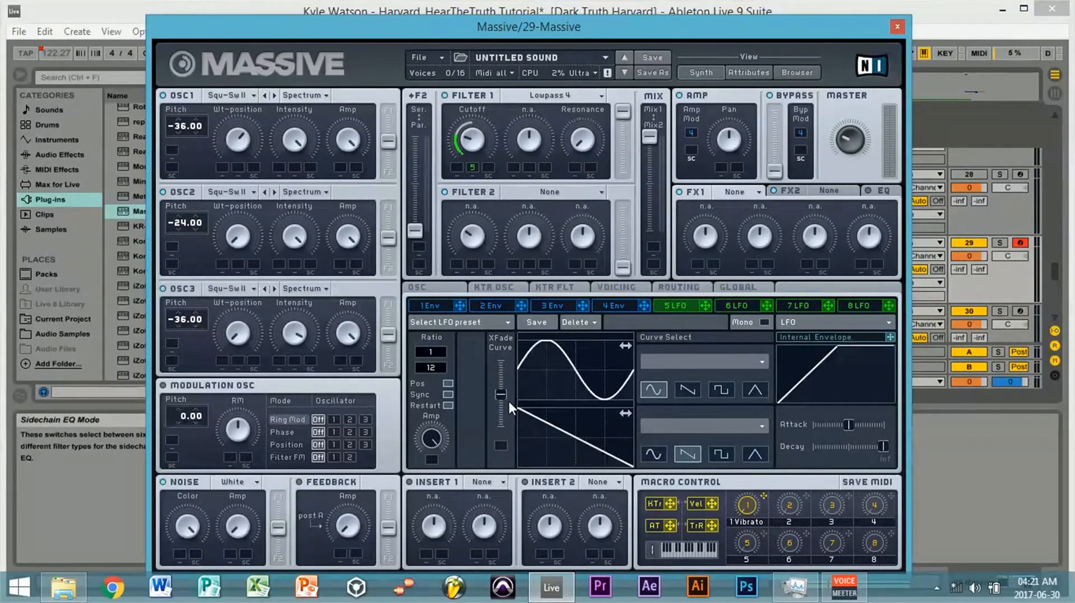
left_click_drag(502, 394, 500, 361)
double_click(847, 425)
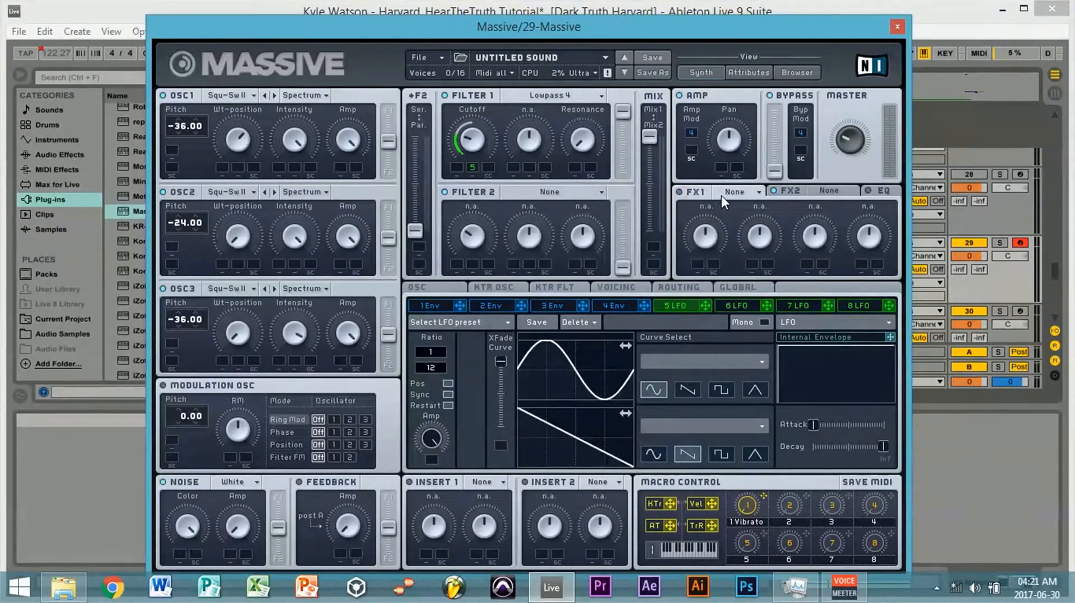
- Load Chorus Ensemble in FX2 with dry/wet reduced, offset at minimum and depth at maximum
left_click(818, 191)
left_click(824, 194)
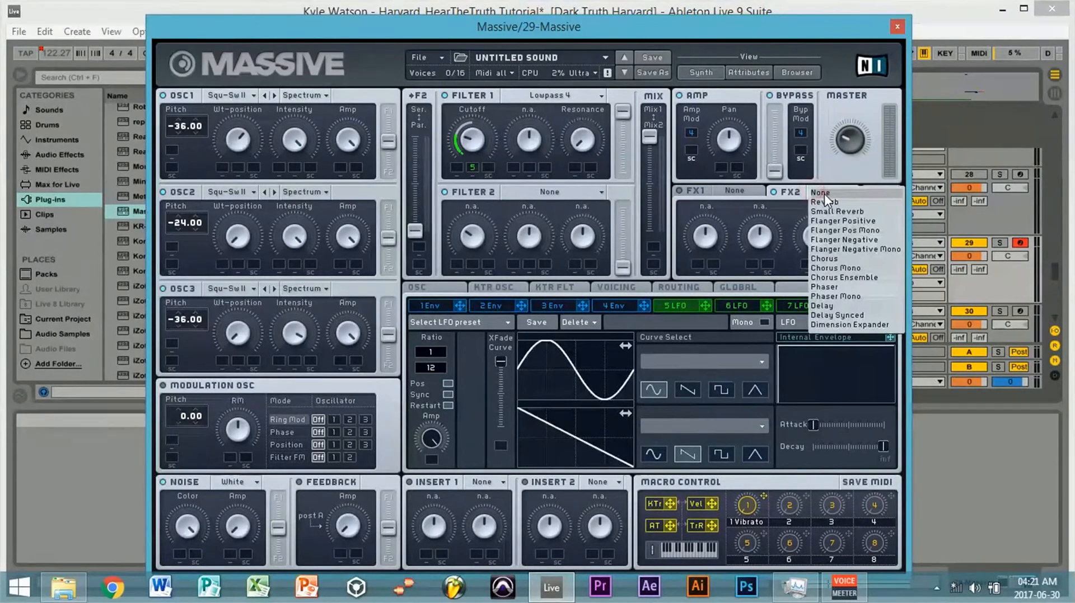
left_click(867, 280)
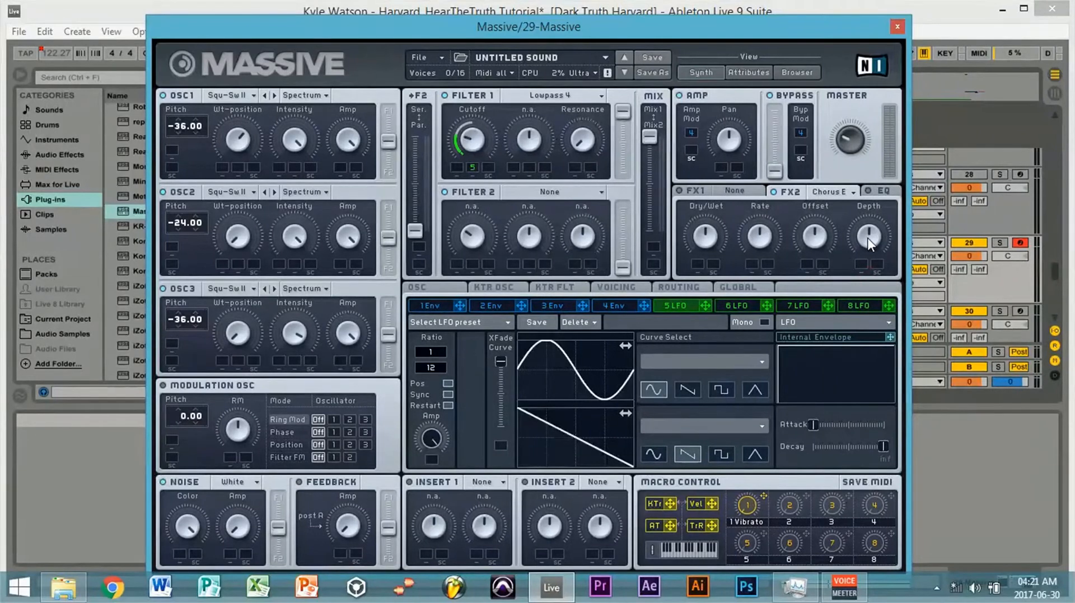
left_click_drag(868, 246, 723, 314)
- Play the track 29 clip from its start at 49.2.3 to audition the new Massive patch
left_click_drag(721, 30, 677, 421)
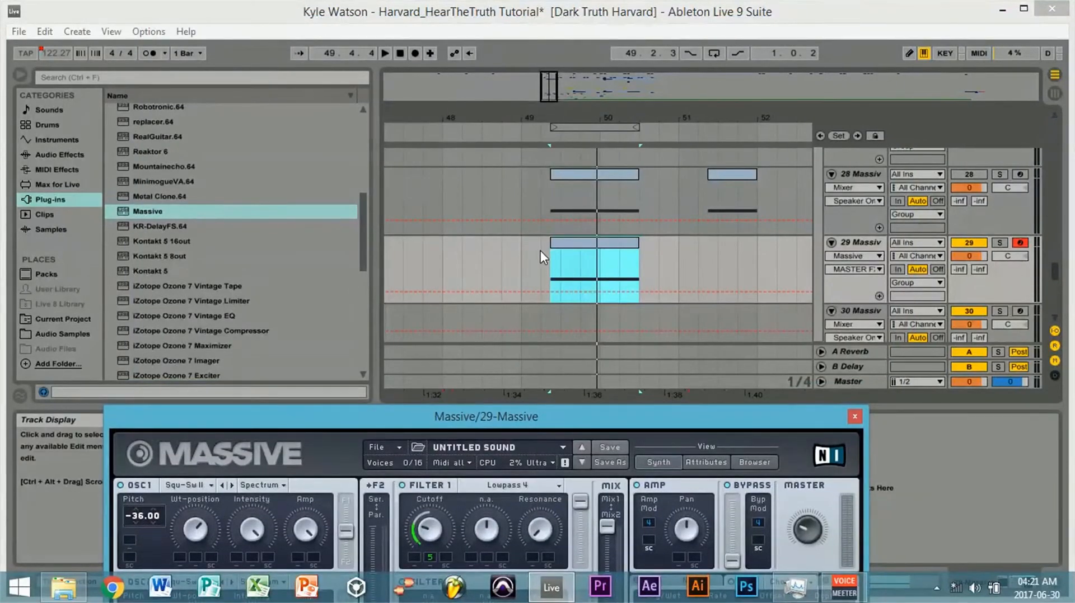
left_click(549, 254)
key("space")
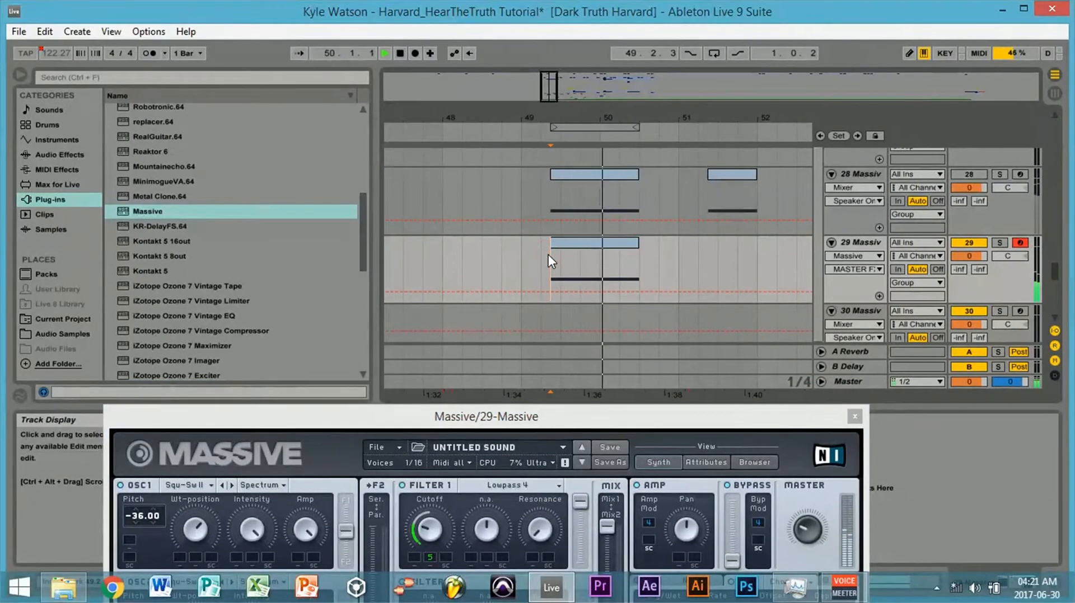
key("space")
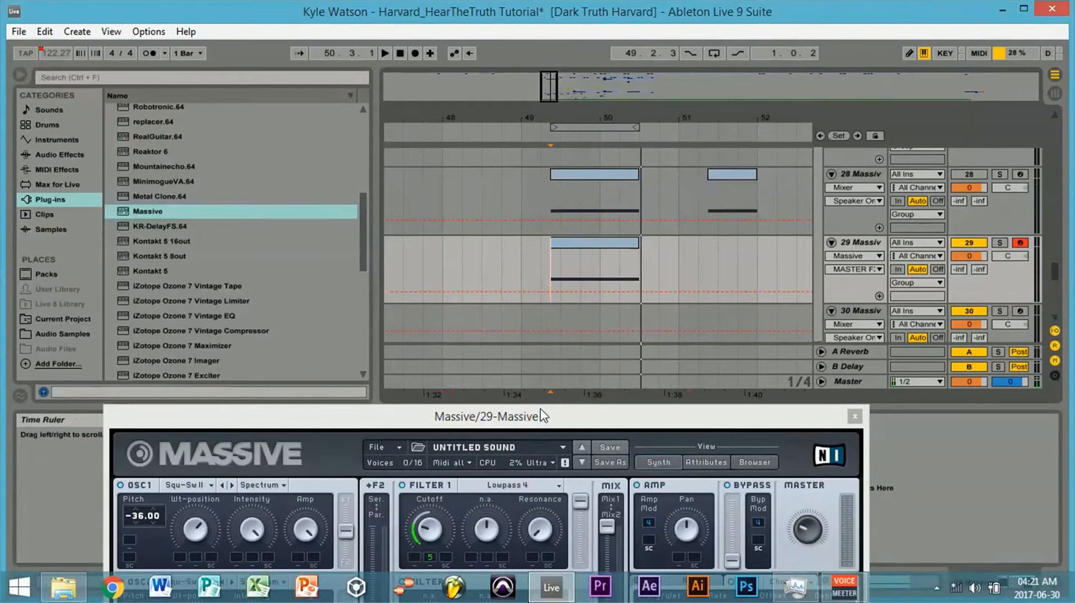
left_click_drag(542, 416, 599, 176)
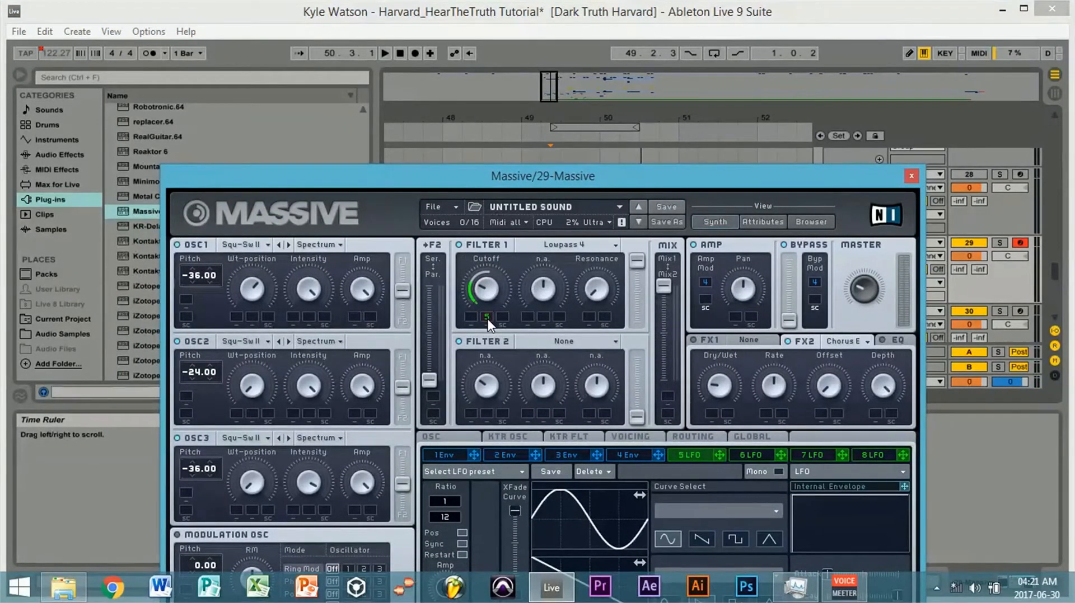
key("space")
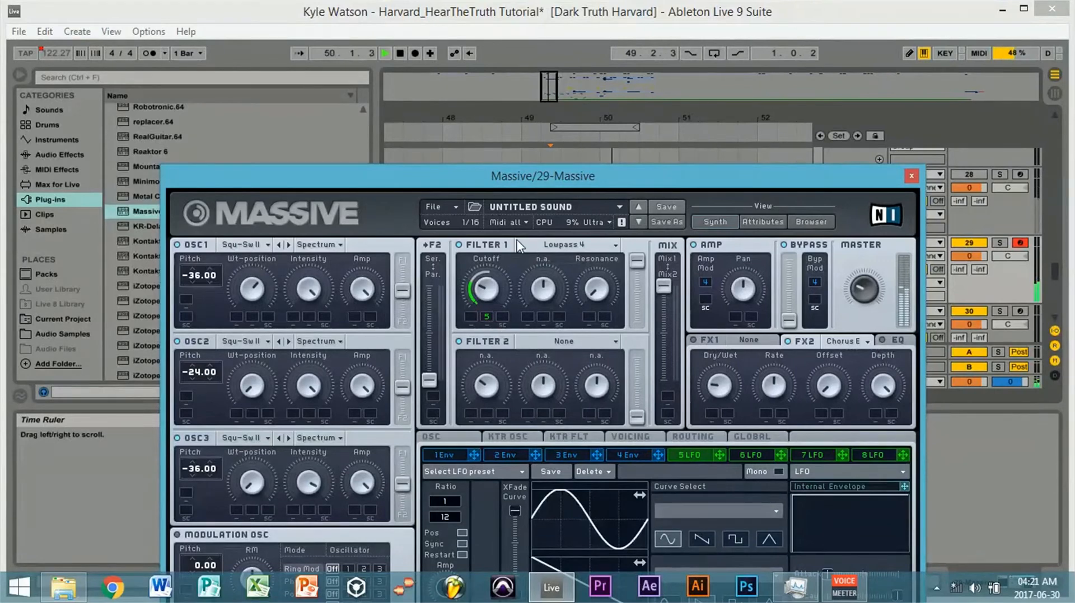
left_click_drag(609, 179, 623, 355)
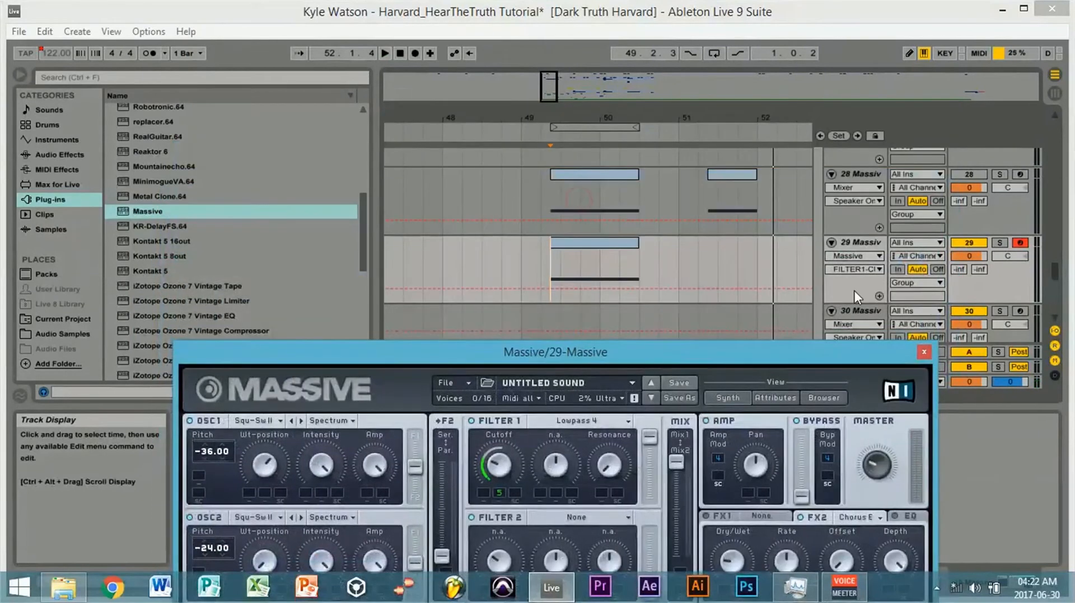
- Solo Massive track 29 and switch off its Compressor while the clip plays
left_click(1000, 243)
key("space")
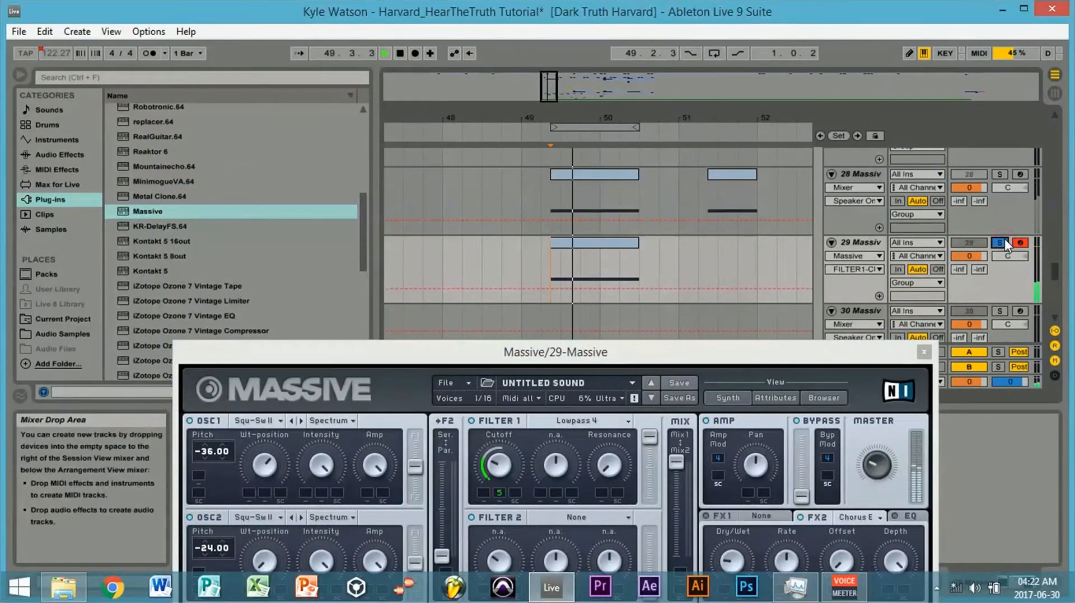
left_click_drag(667, 360, 533, 506)
left_click(328, 422)
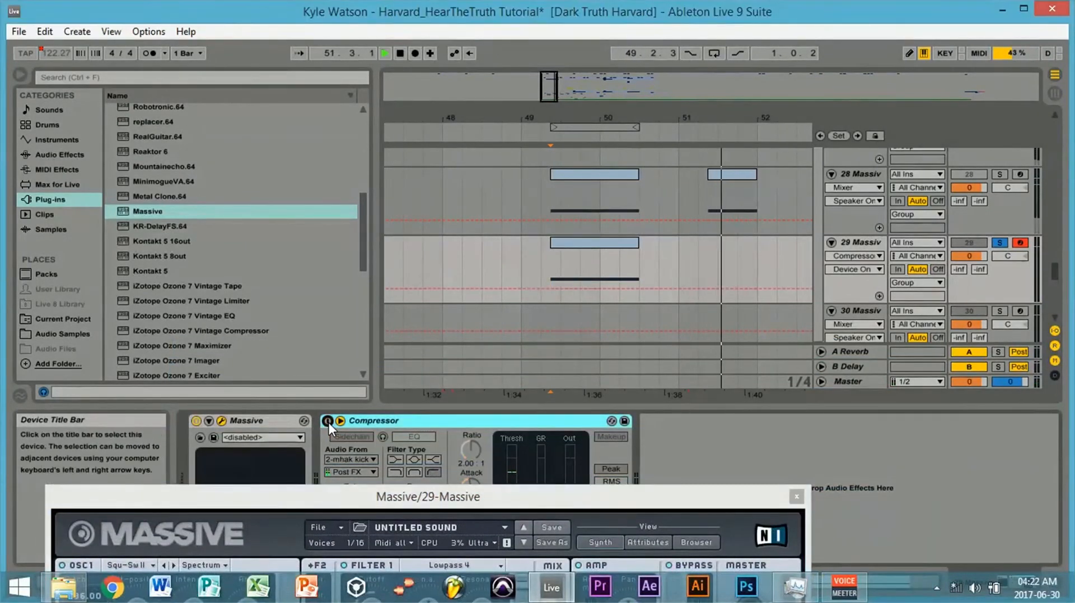
- Enable Insert 1 as a Sine Shaper, with dry/wet slightly above centre and the drive lowered
left_click_drag(523, 498, 615, 48)
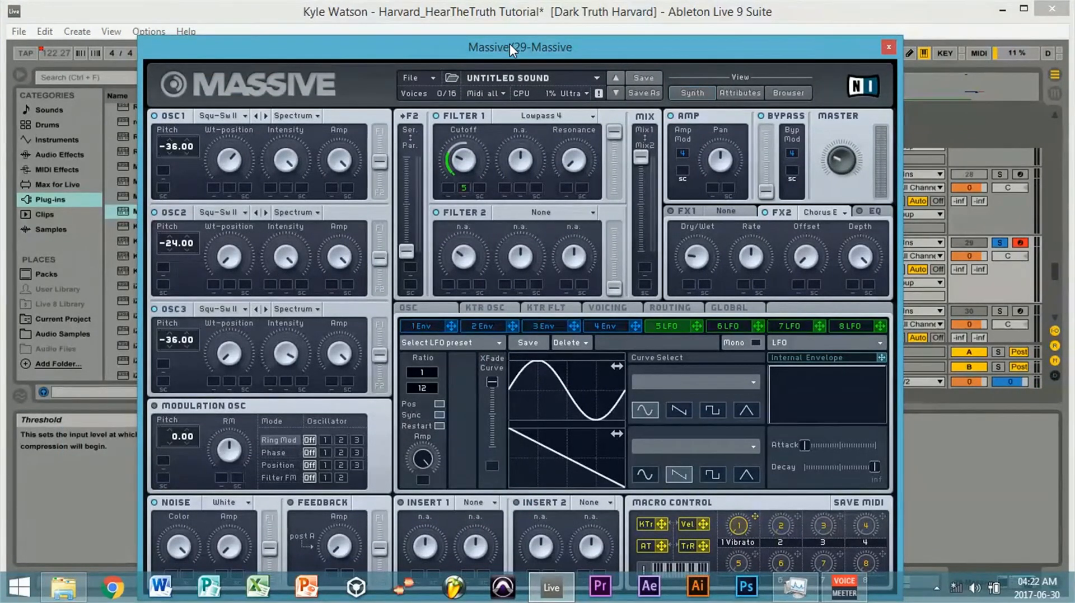
left_click_drag(510, 44, 509, 17)
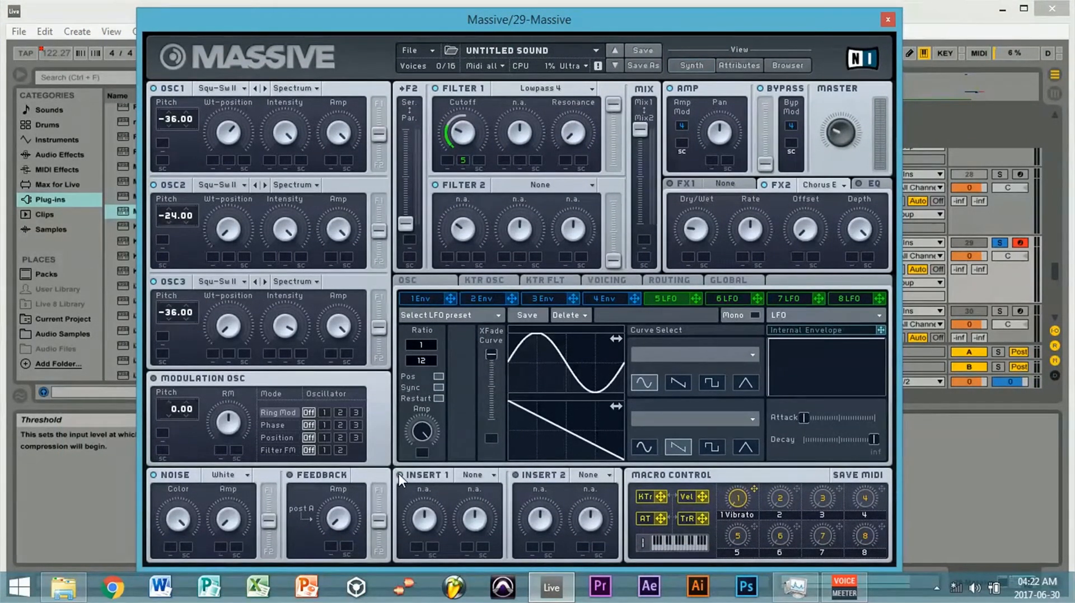
left_click(473, 475)
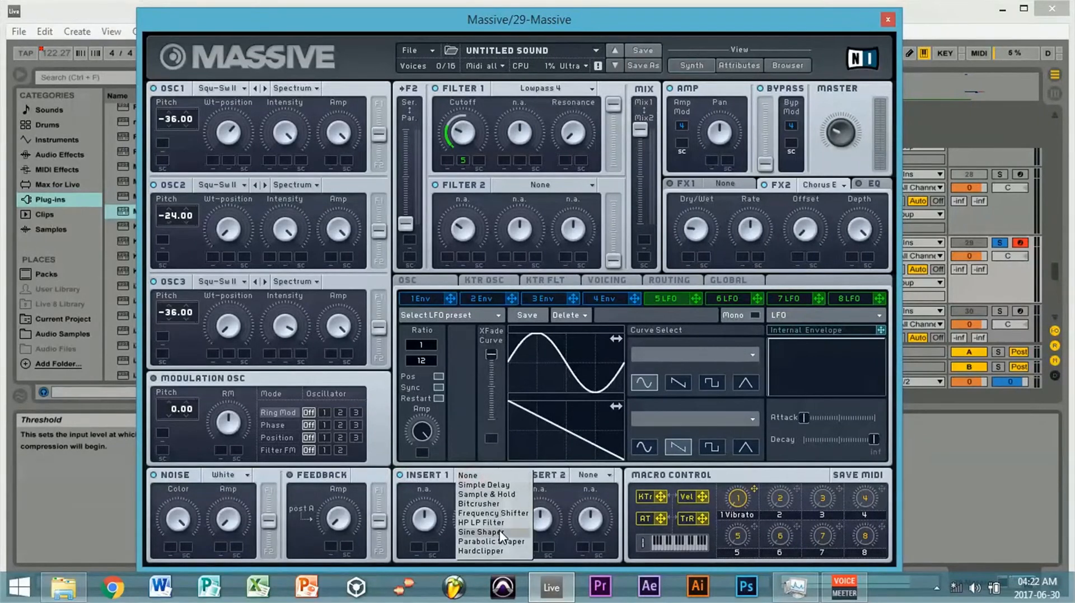
left_click(481, 533)
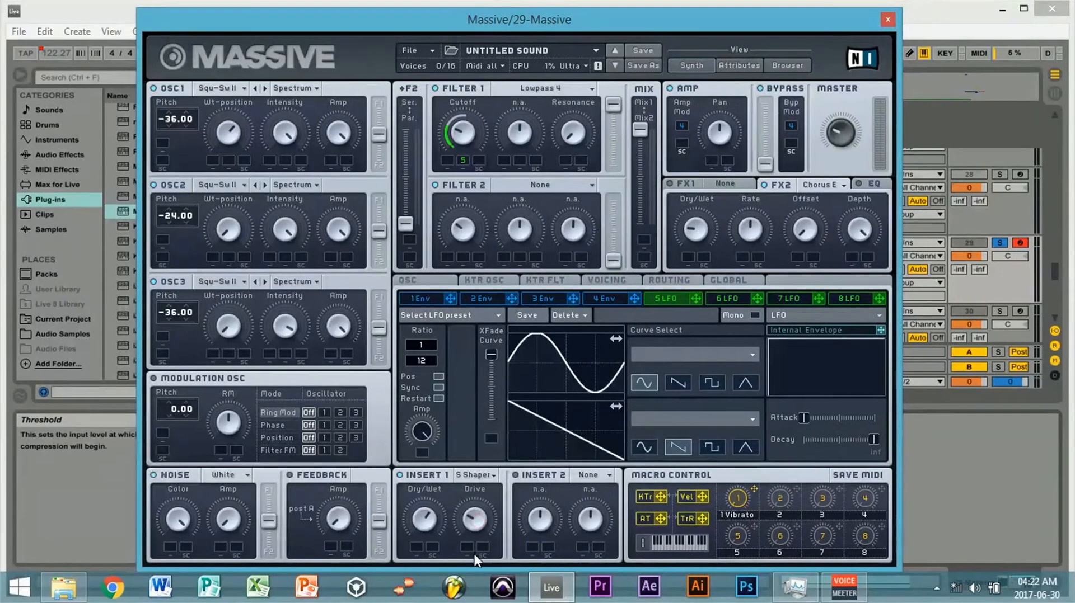
left_click_drag(479, 522, 472, 559)
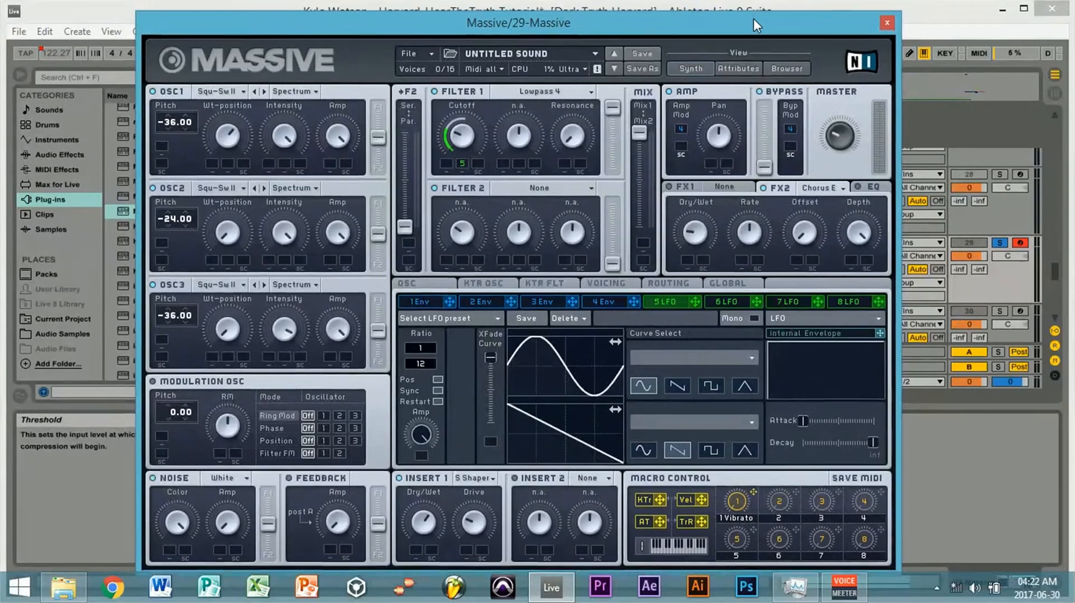
- Replay the soloed track 29 clip from its start to hear the bass with the Sine Shaper
left_click_drag(754, 18, 660, 407)
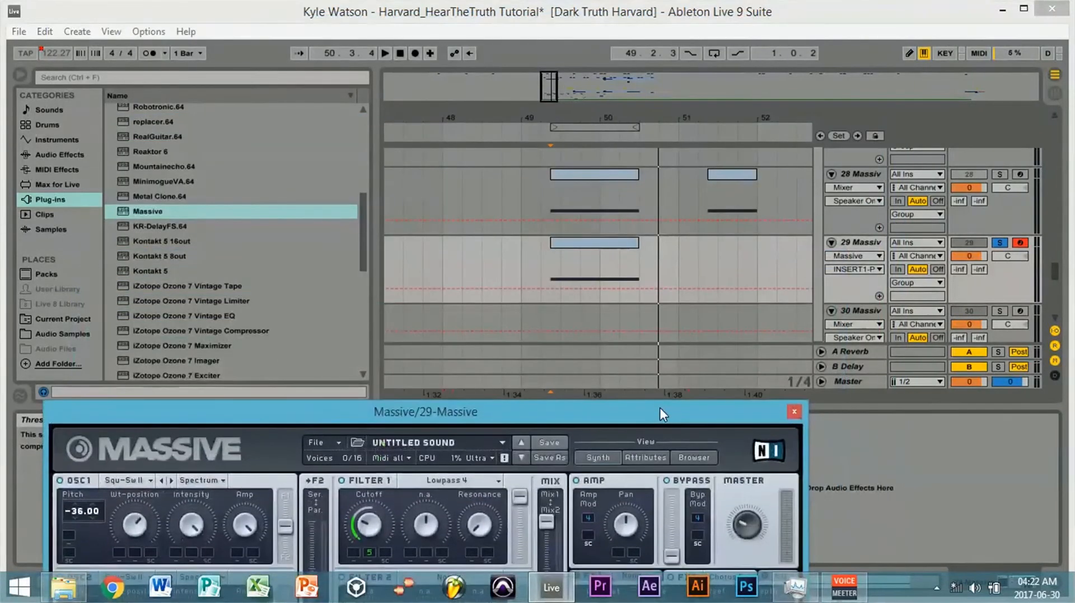
left_click(547, 259)
key("space")
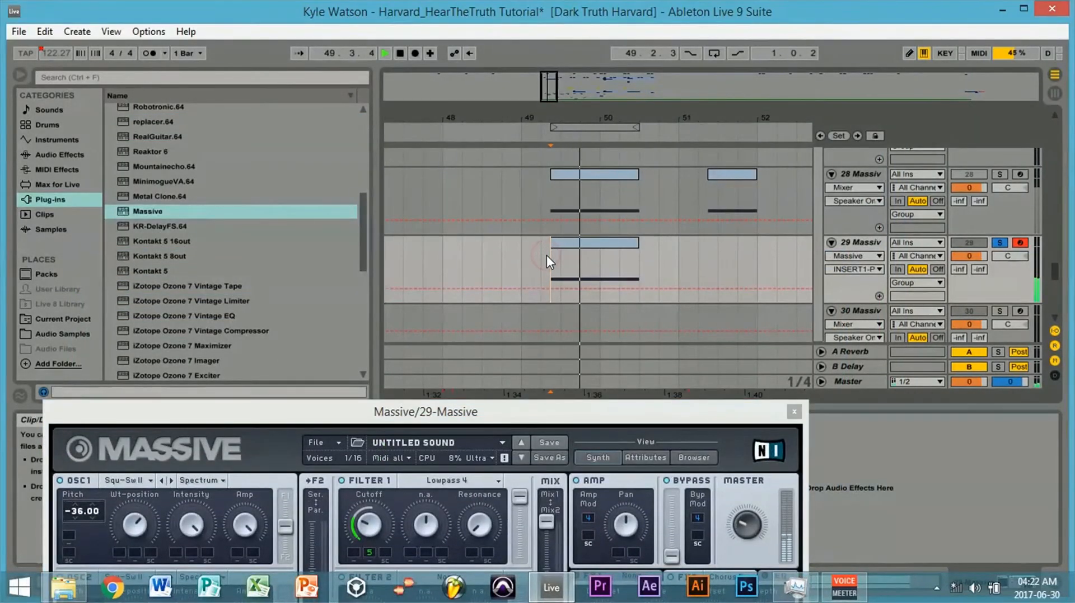
- Stop playback and replay the soloed track 29 clip with the Massive controls in view
key("space")
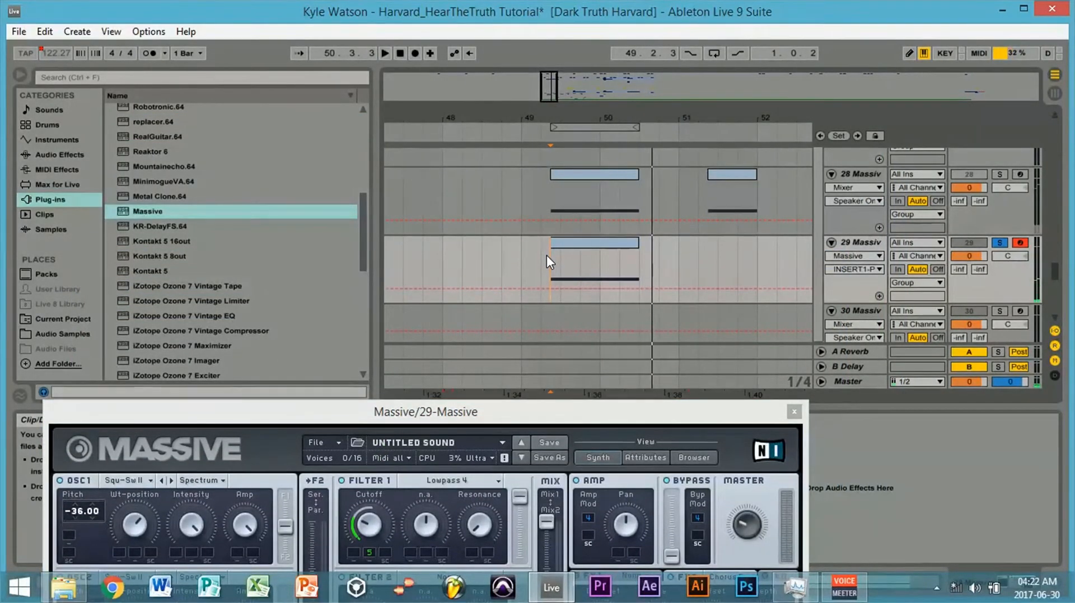
left_click_drag(595, 415, 660, 7)
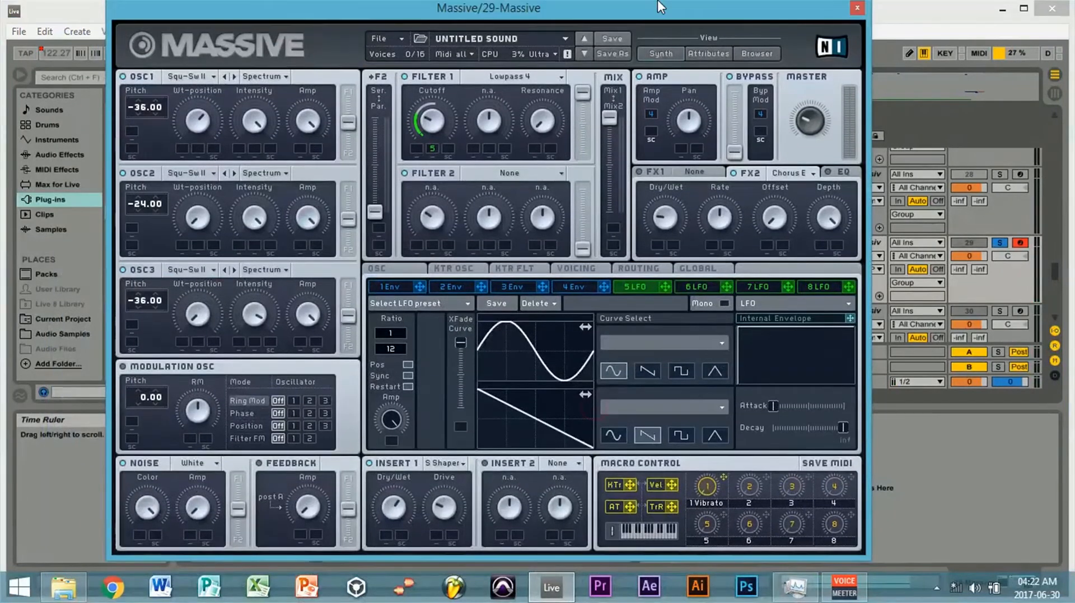
left_click_drag(746, 7, 710, 308)
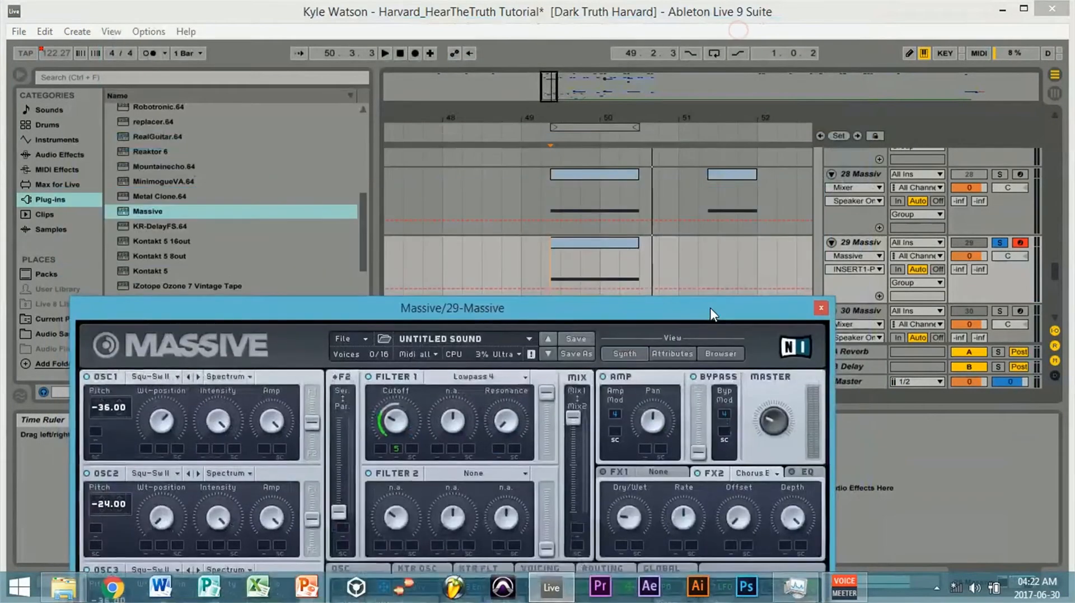
key("space")
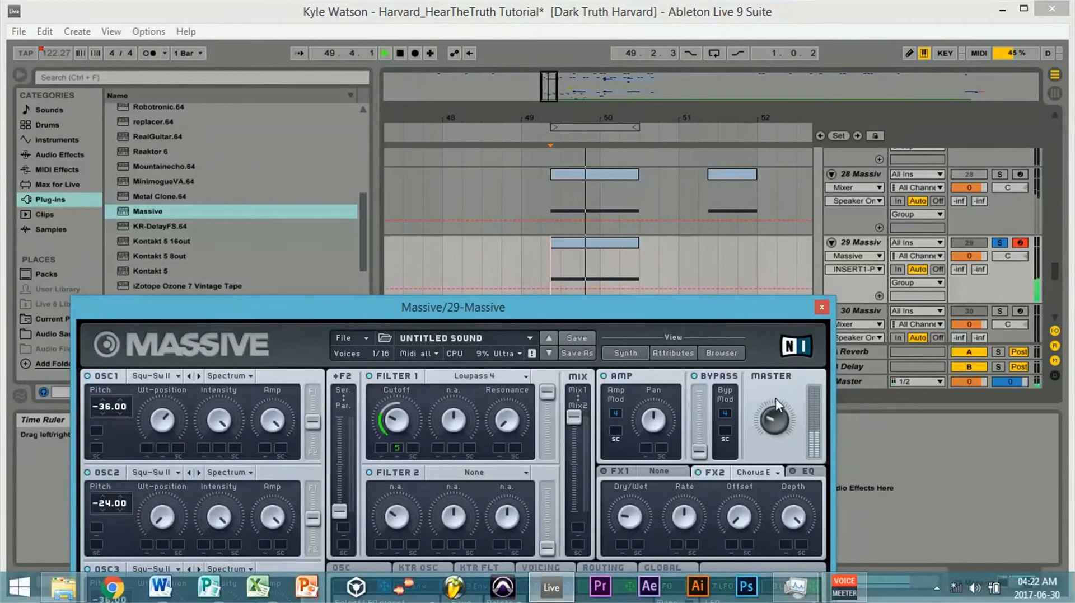
- Switch track 29's sidechain Compressor back on and raise Massive's master volume while the clip plays
left_click_drag(732, 307, 676, 480)
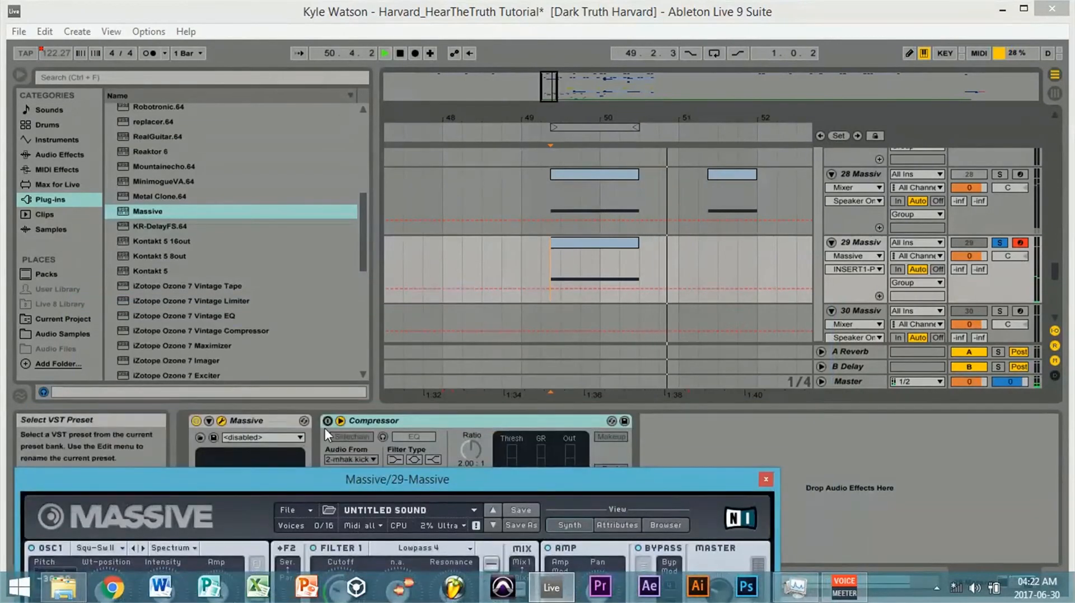
left_click(329, 422)
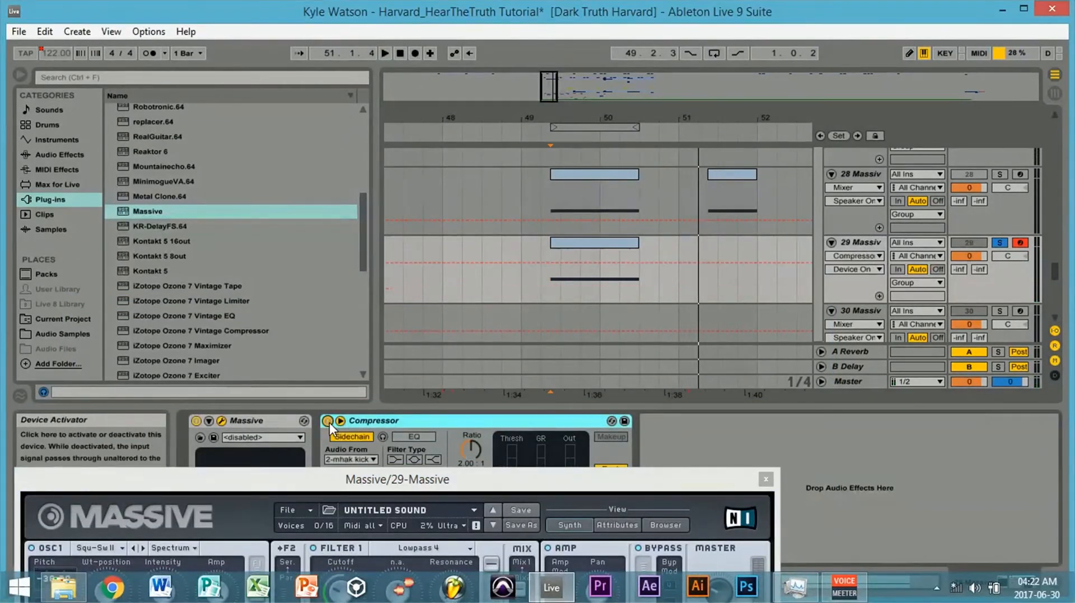
left_click_drag(569, 474, 637, 122)
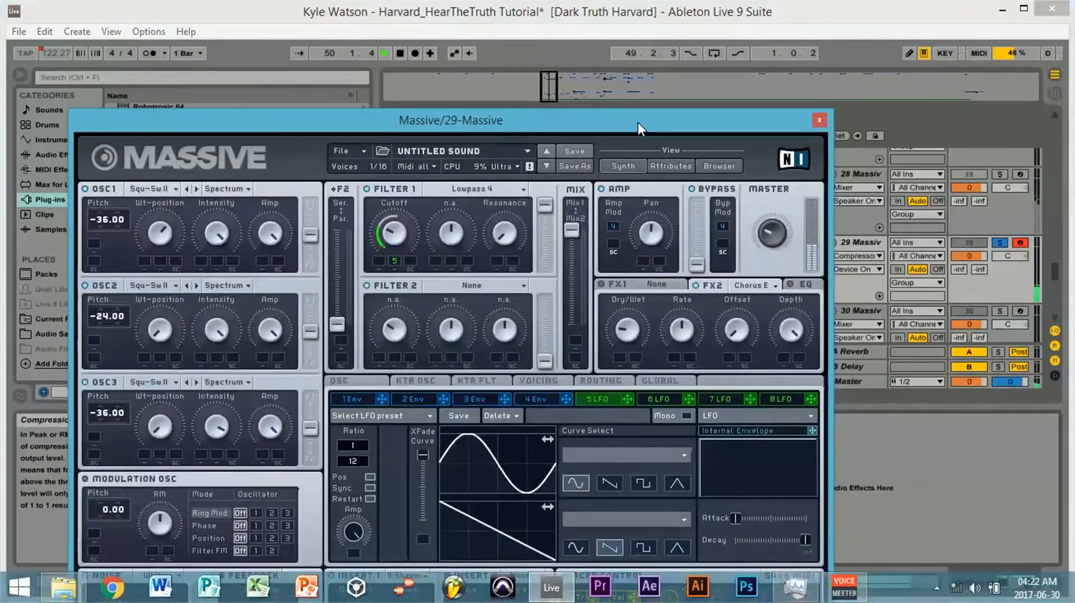
left_click(771, 214)
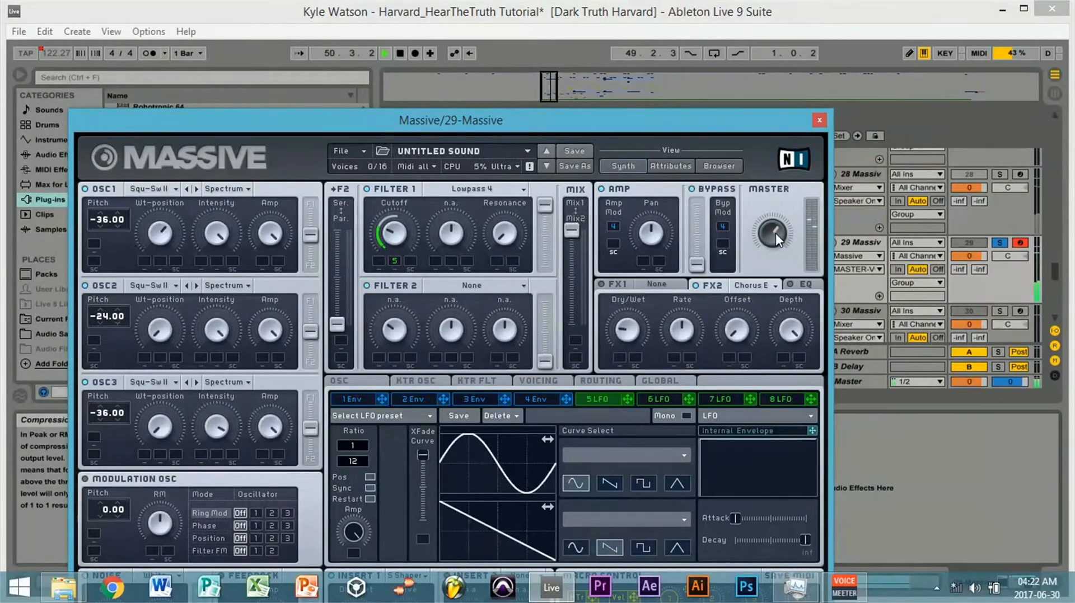
key("space")
- Unsolo track 29 and play the arrangement from bar 49 to hear the bass in the full mix
left_click_drag(757, 127, 652, 529)
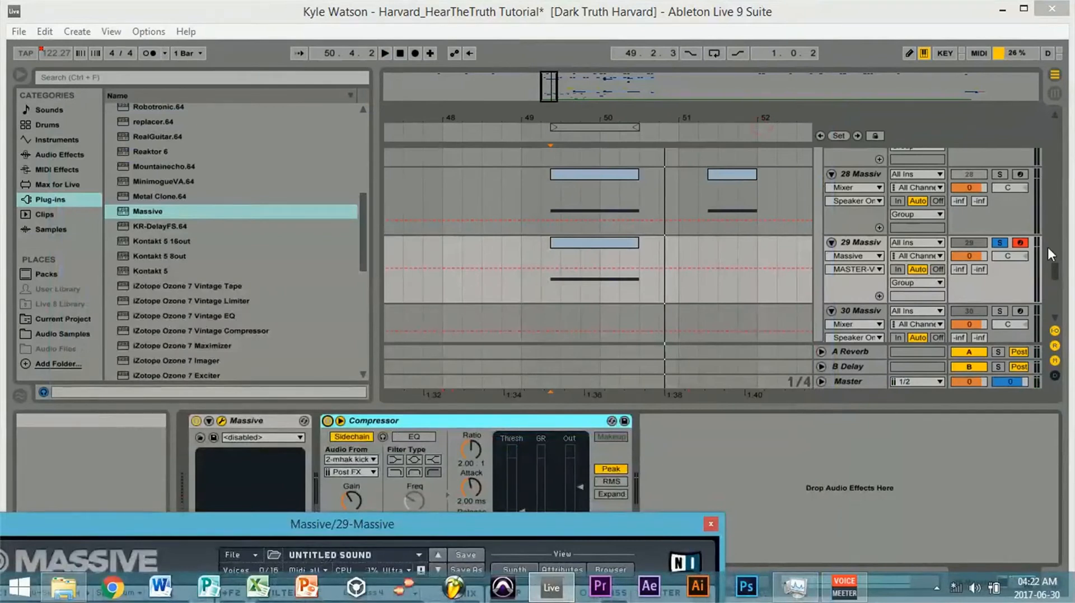
left_click(1000, 242)
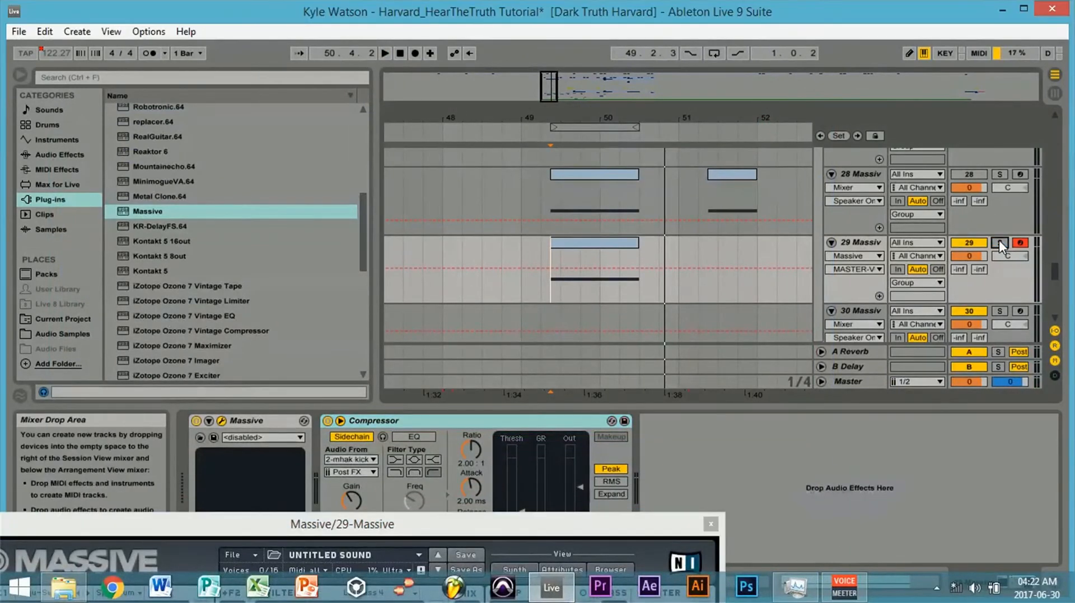
left_click(518, 243)
key("space")
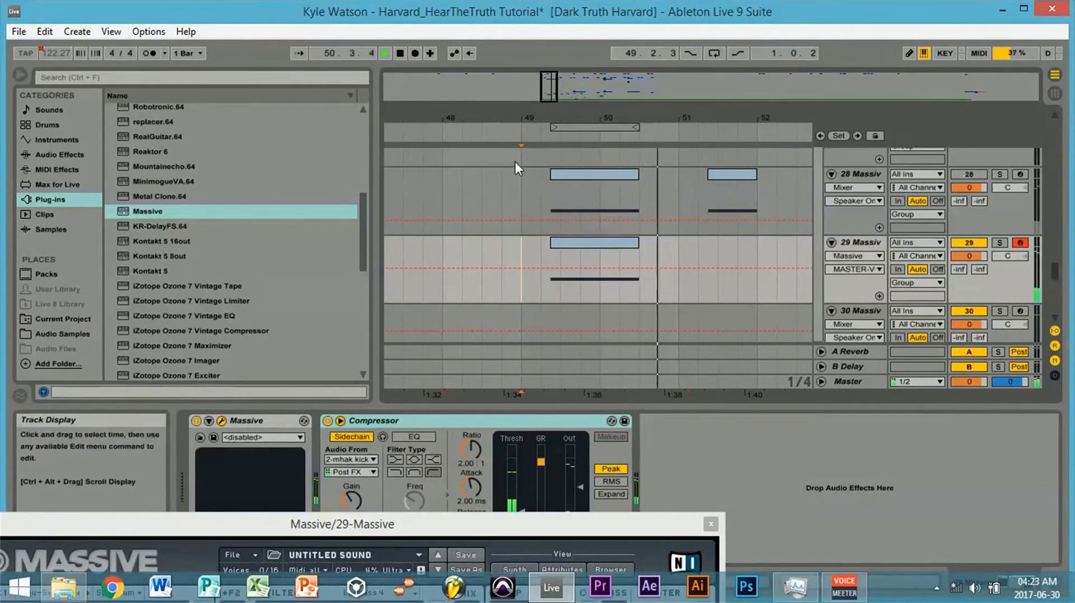
key("space")
- Duplicate Massive track 29 and delete the copied clip from the duplicate track
left_click_drag(554, 76, 555, 91)
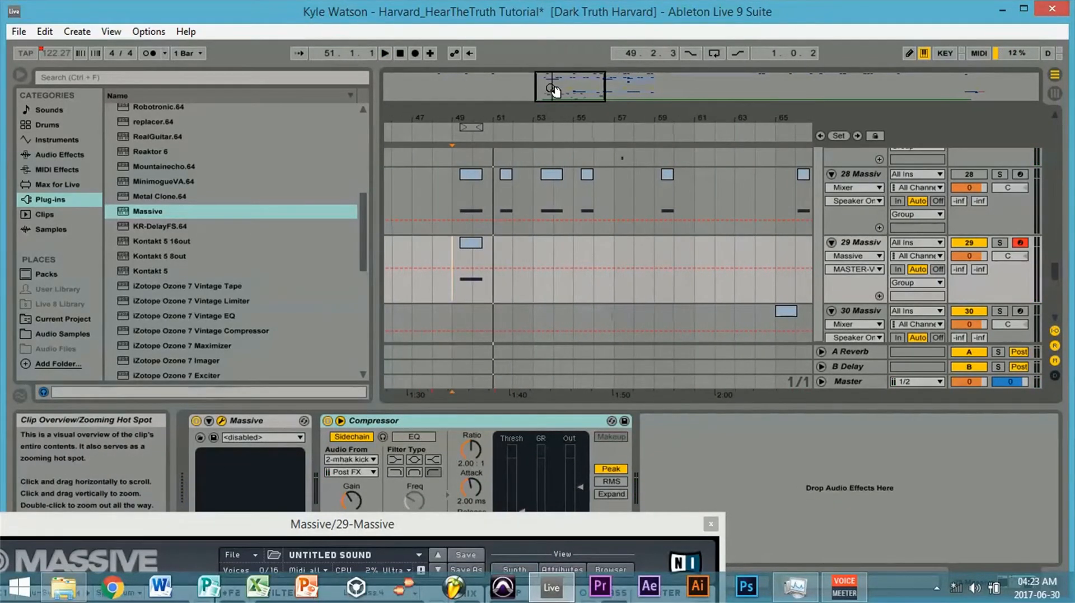
left_click(868, 243)
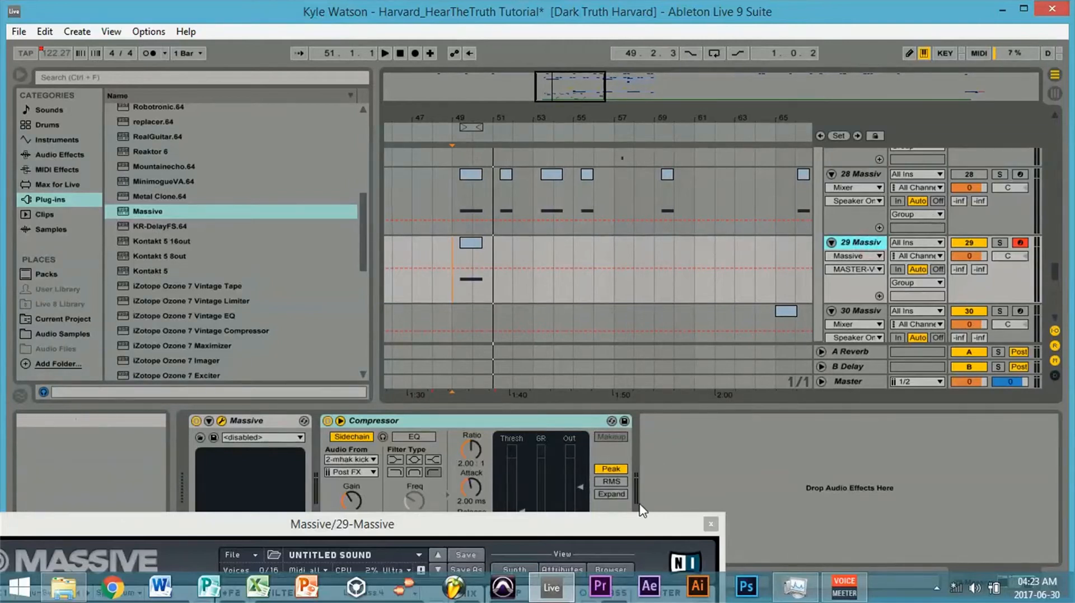
right_click(869, 242)
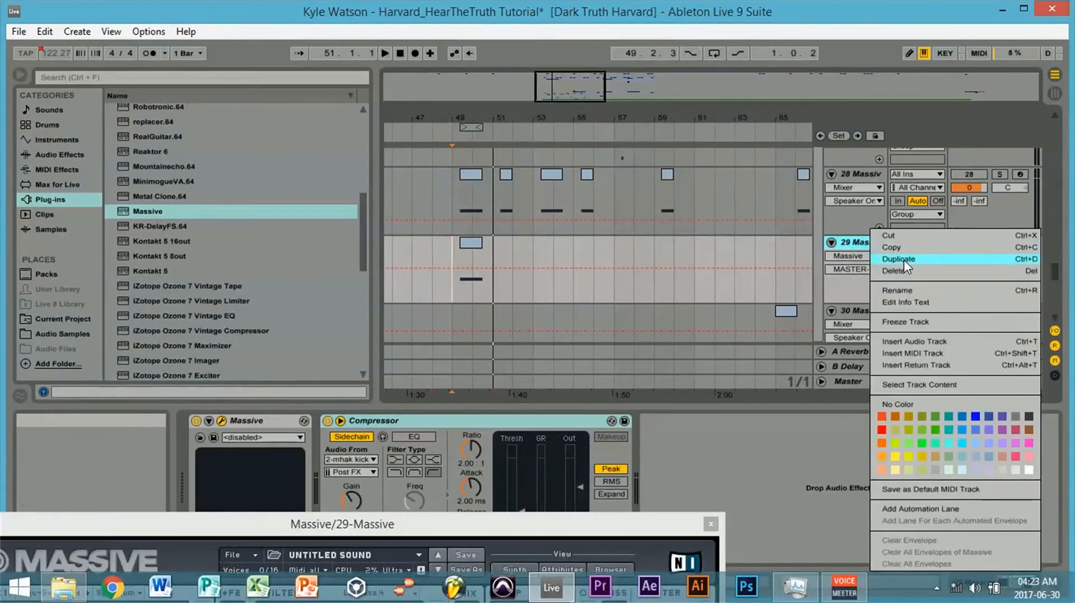
key("ctrl+d")
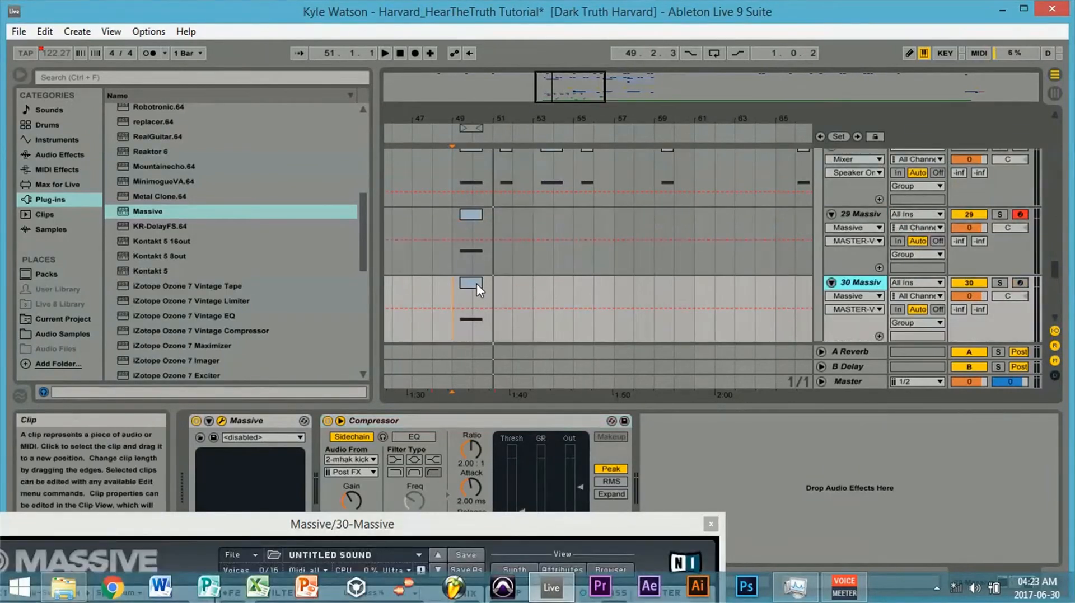
left_click(475, 283)
key("Delete")
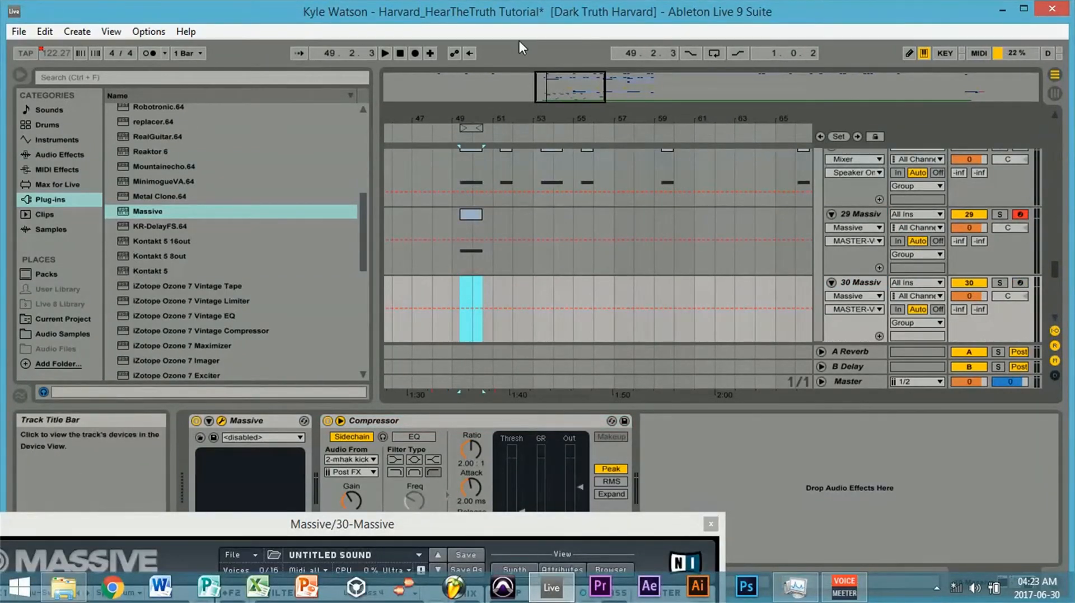
- Move the empty duplicate Massive track directly below the Massive track that has the clip at bar 65
left_click_drag(566, 96, 569, 81)
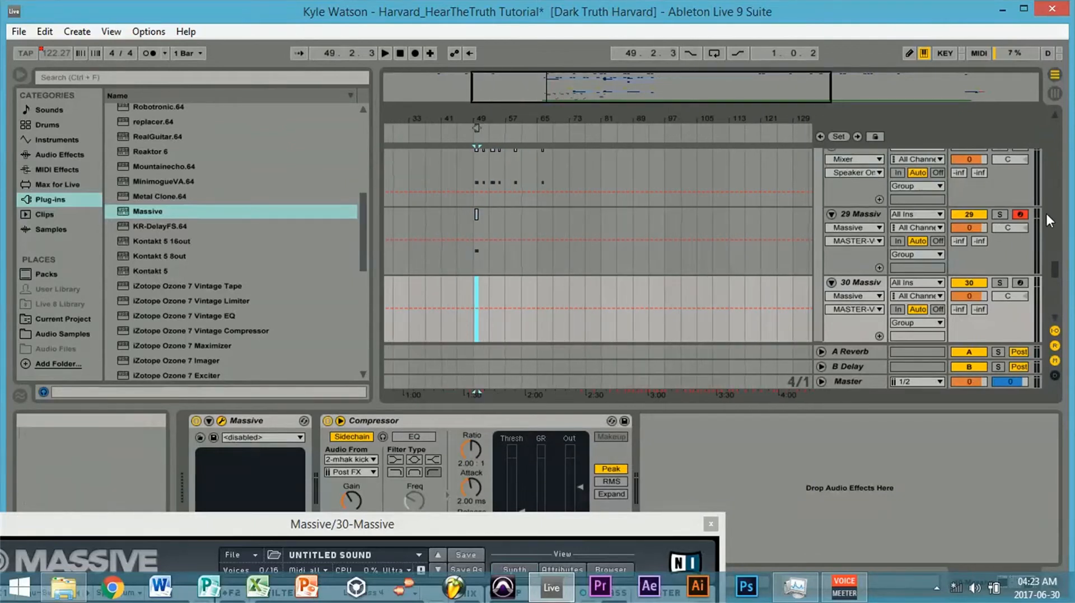
mouse_move(1060, 271)
left_mouse_down()
mouse_move(1057, 279)
mouse_move(1055, 270)
left_mouse_up()
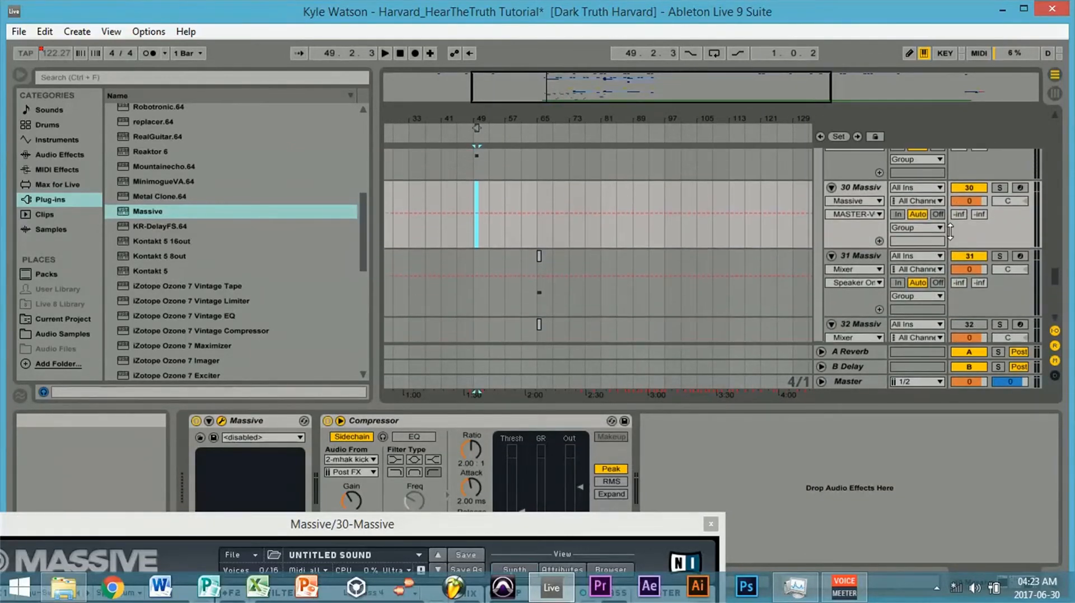
left_click_drag(861, 186, 845, 307)
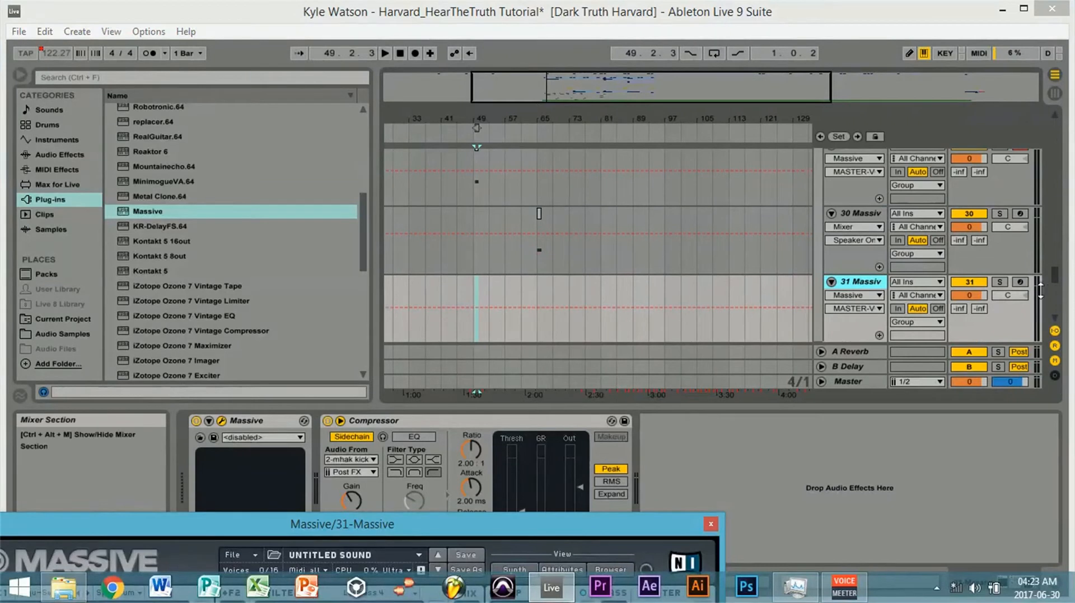
- Delete Massive track 32, directly below the empty duplicate track
left_click_drag(1051, 280, 1049, 287)
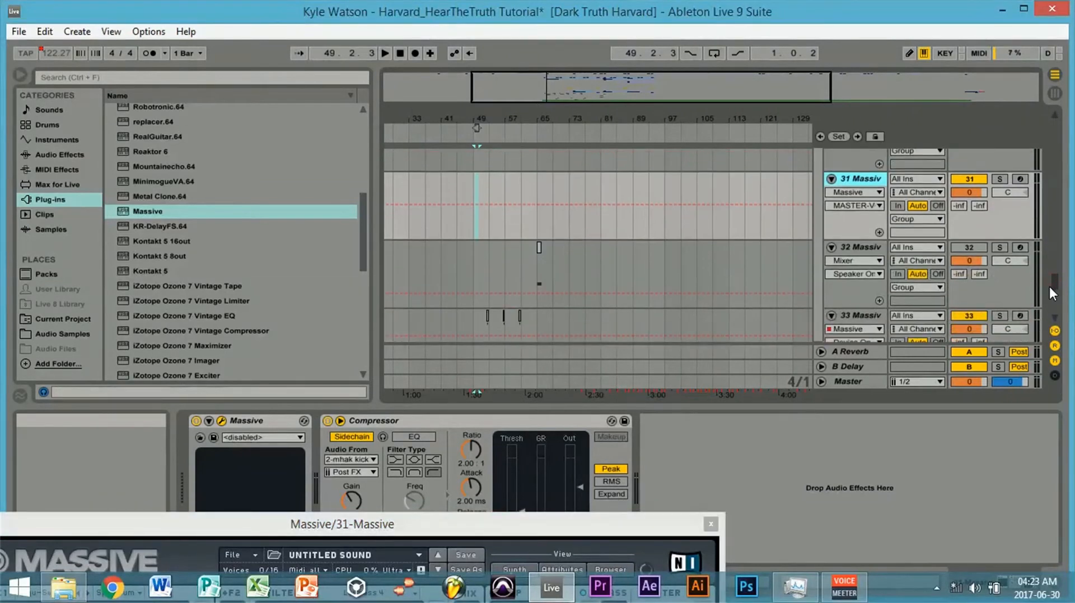
left_click(866, 247)
right_click(865, 248)
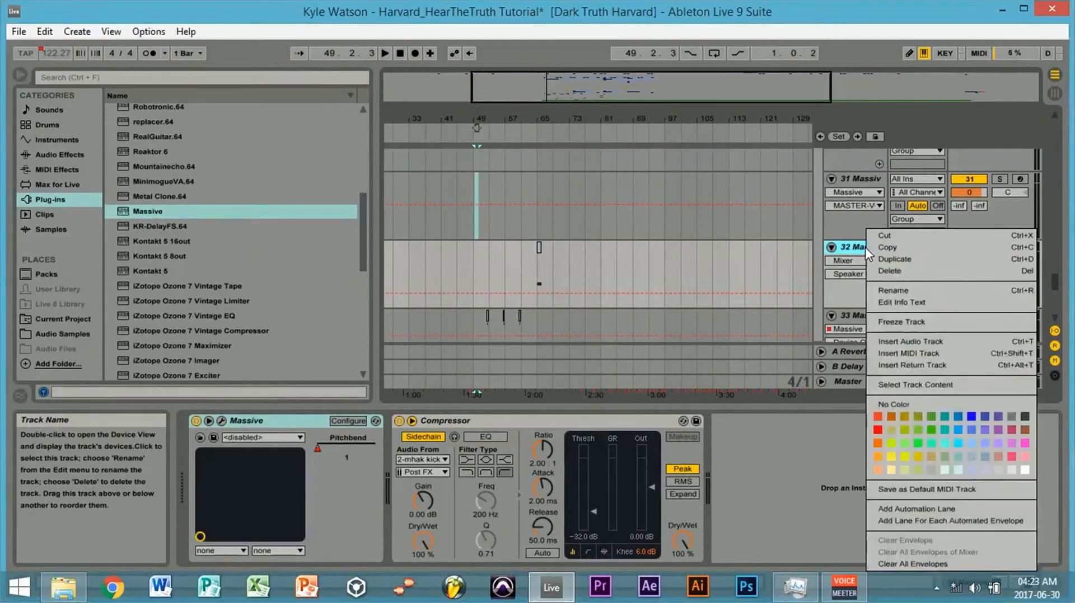
key("Escape")
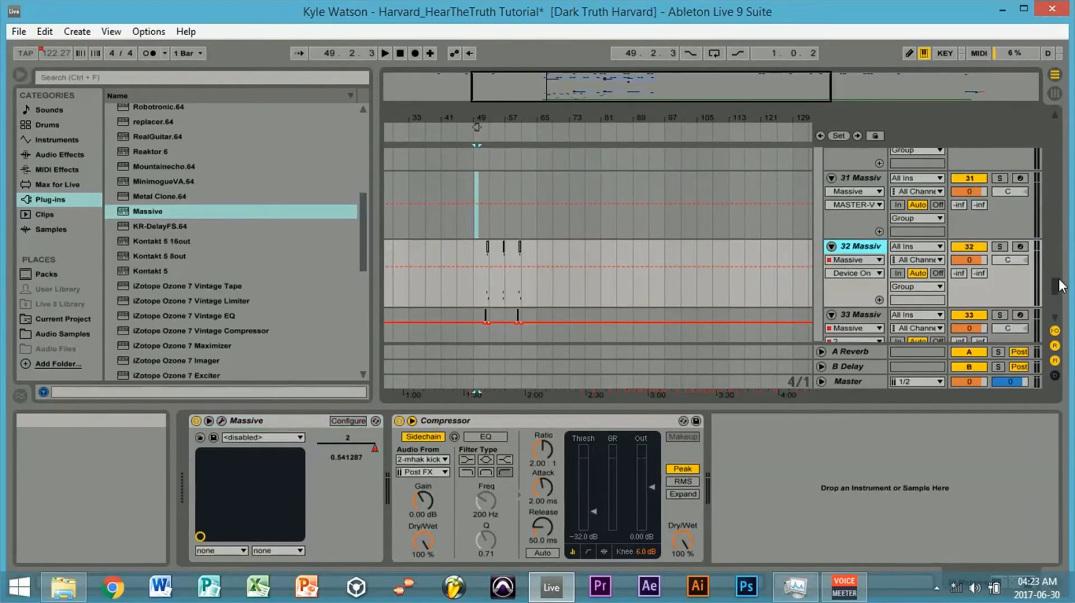
- Play the track 30 clip from bar 65 to hear the next reference bass sound
left_click_drag(1054, 284, 1051, 279)
left_click_drag(630, 80, 628, 84)
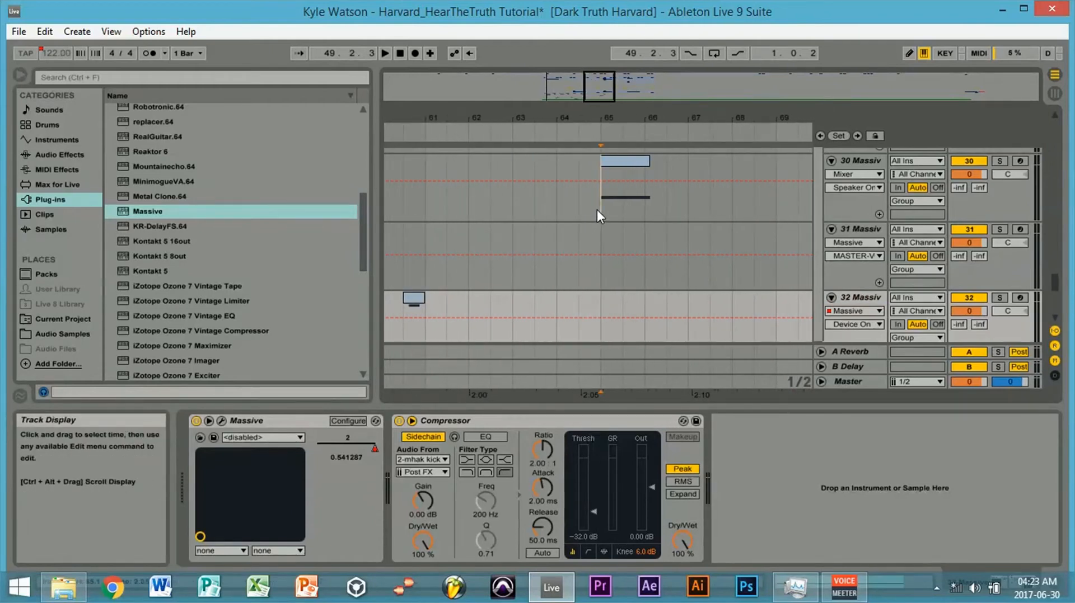
left_click(597, 211)
key("space")
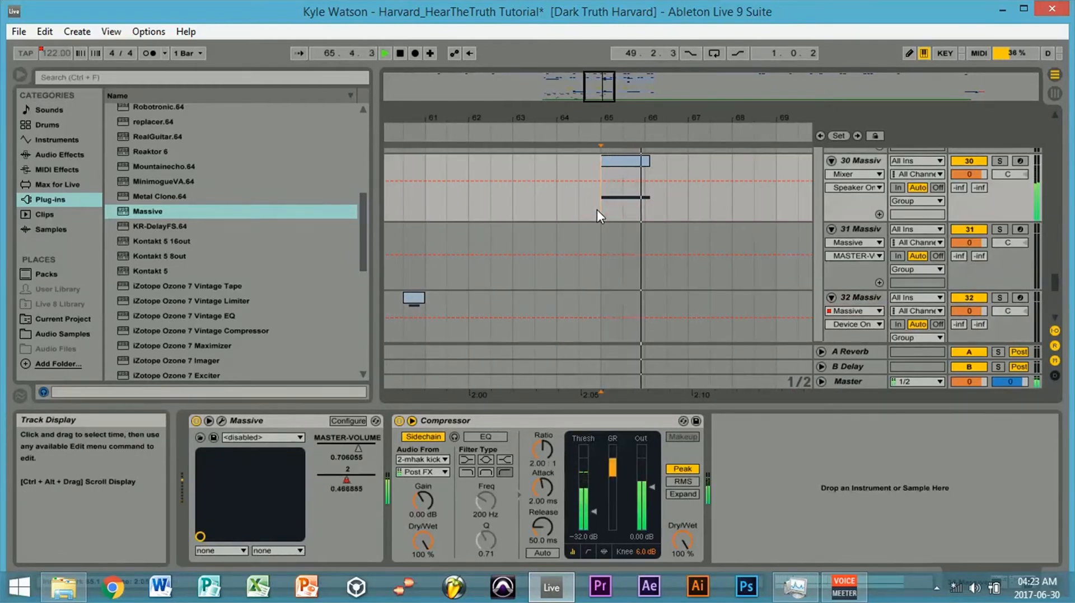
key("space")
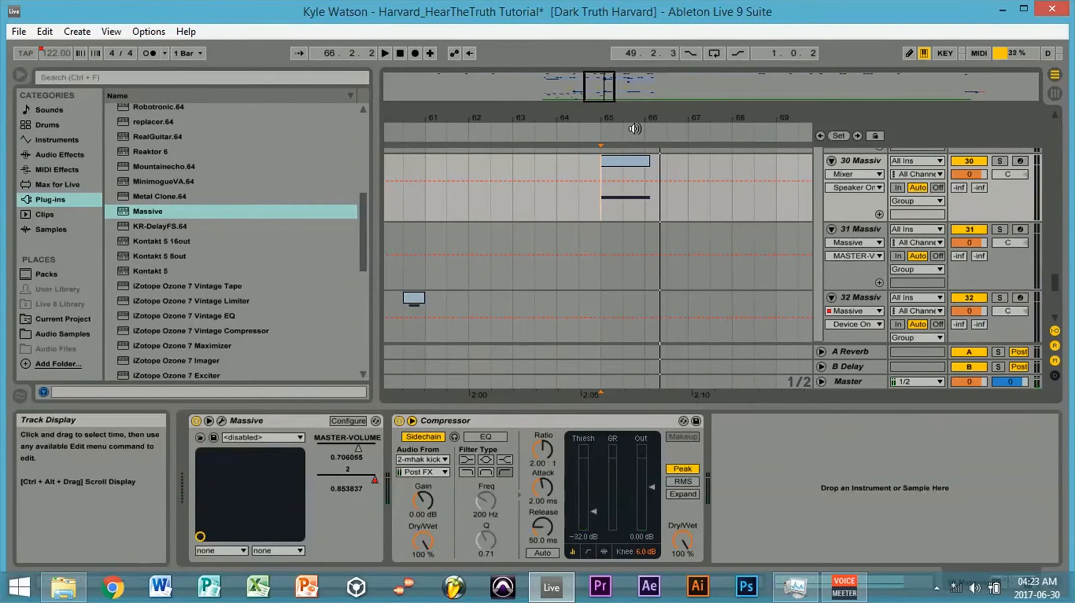
- Copy the bar 65 clip from track 30 to the same position on track 31 and deactivate track 30
left_click(627, 162)
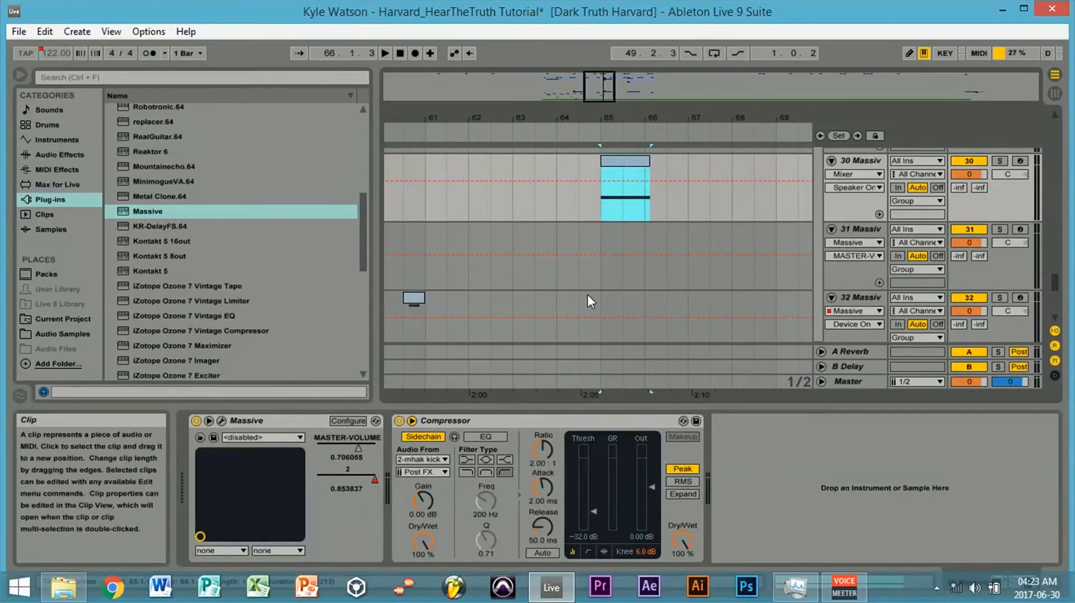
left_click(596, 246)
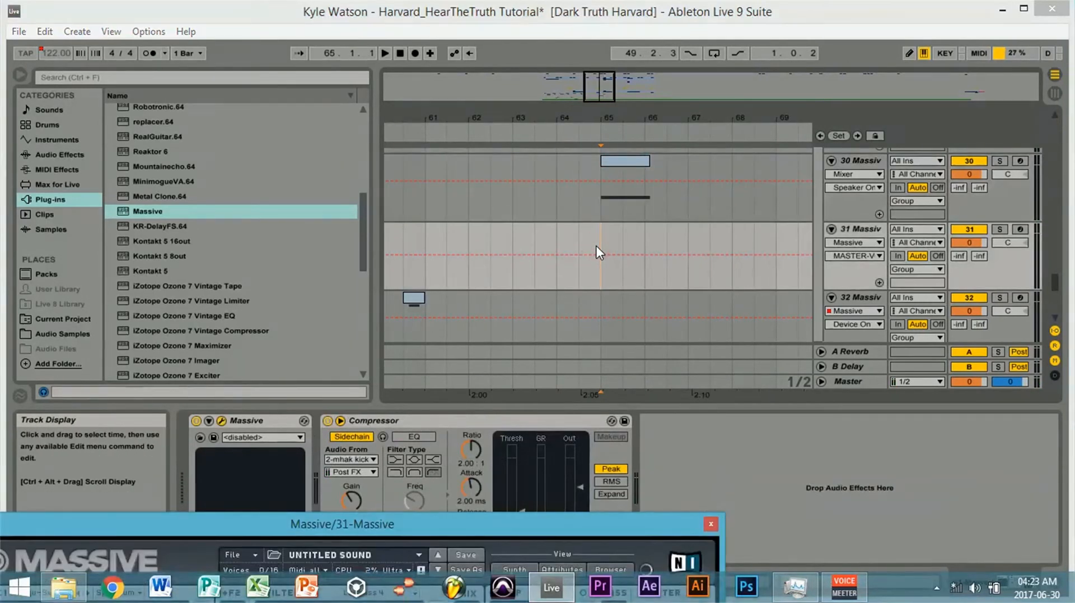
right_click(600, 241)
left_click(638, 270)
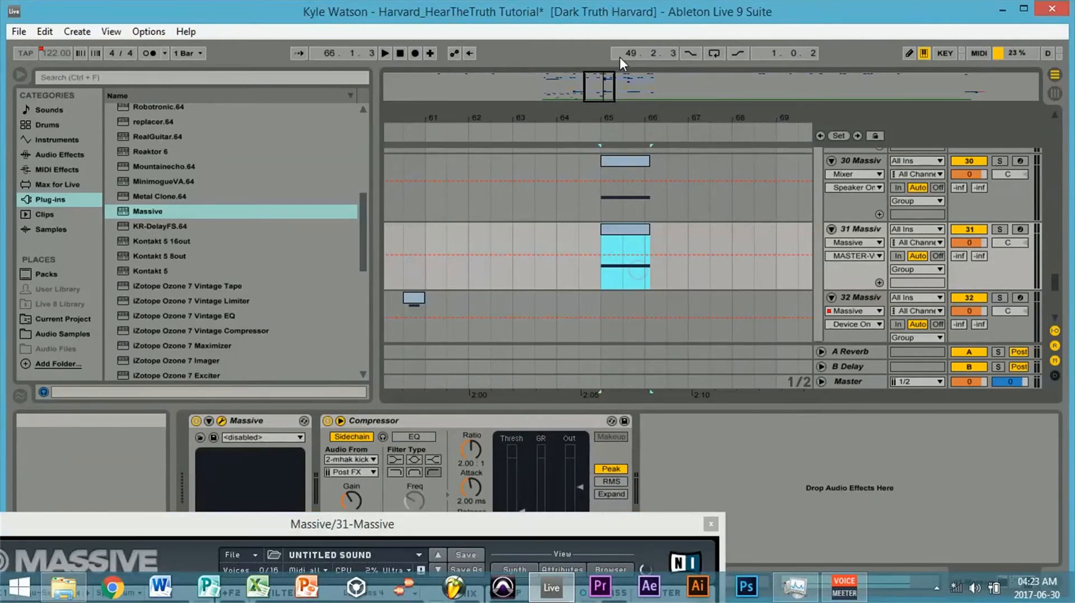
left_click_drag(604, 79, 606, 93)
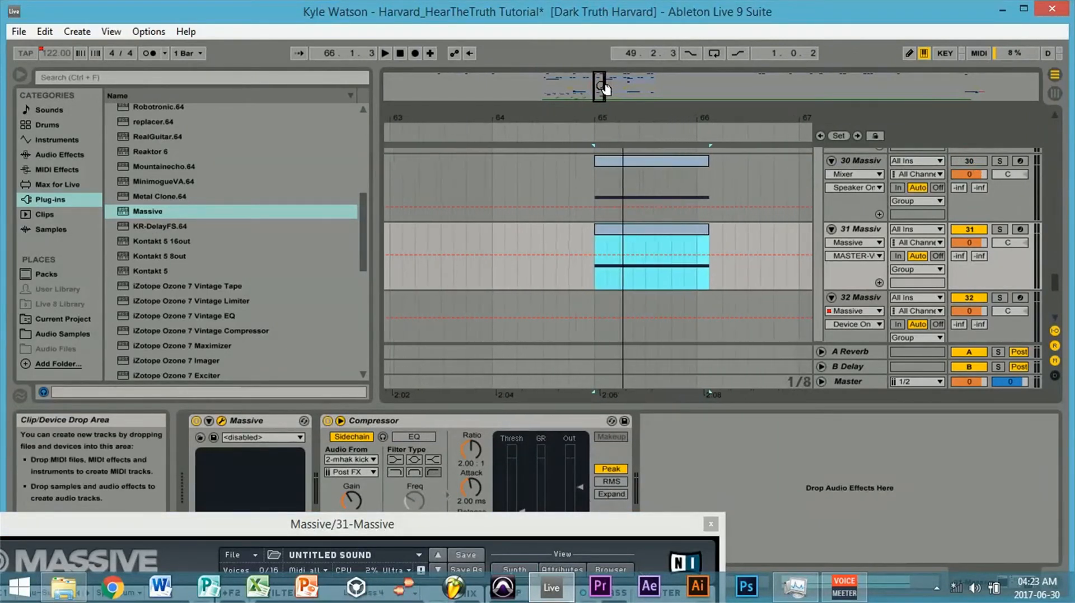
- Remove the LFO 5 modulation from the Filter 1 cutoff in track 31's Massive
left_click(855, 229)
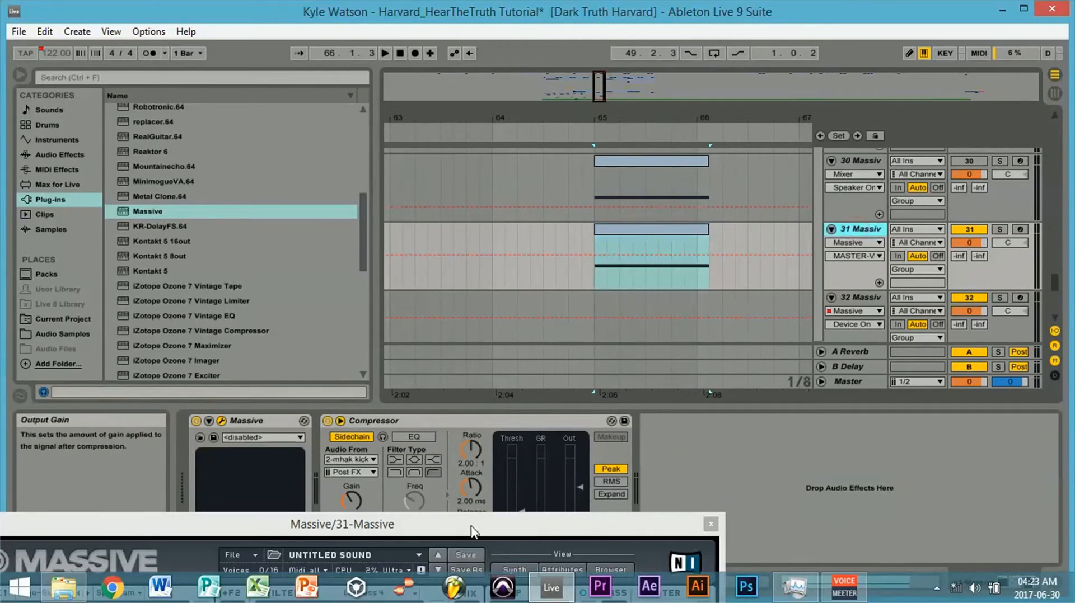
left_click_drag(473, 532, 691, 9)
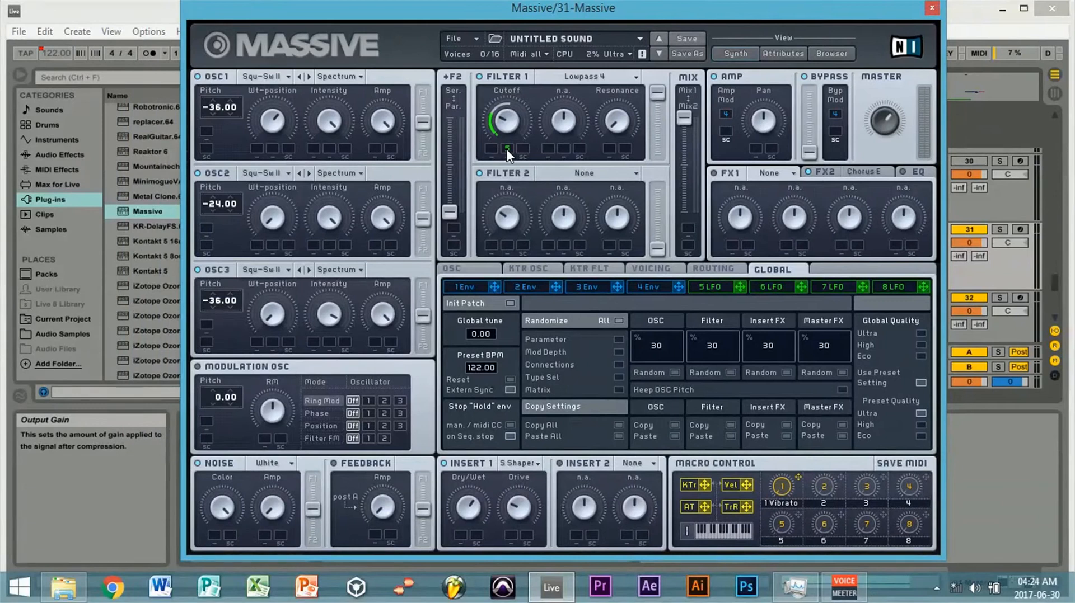
right_click(506, 149)
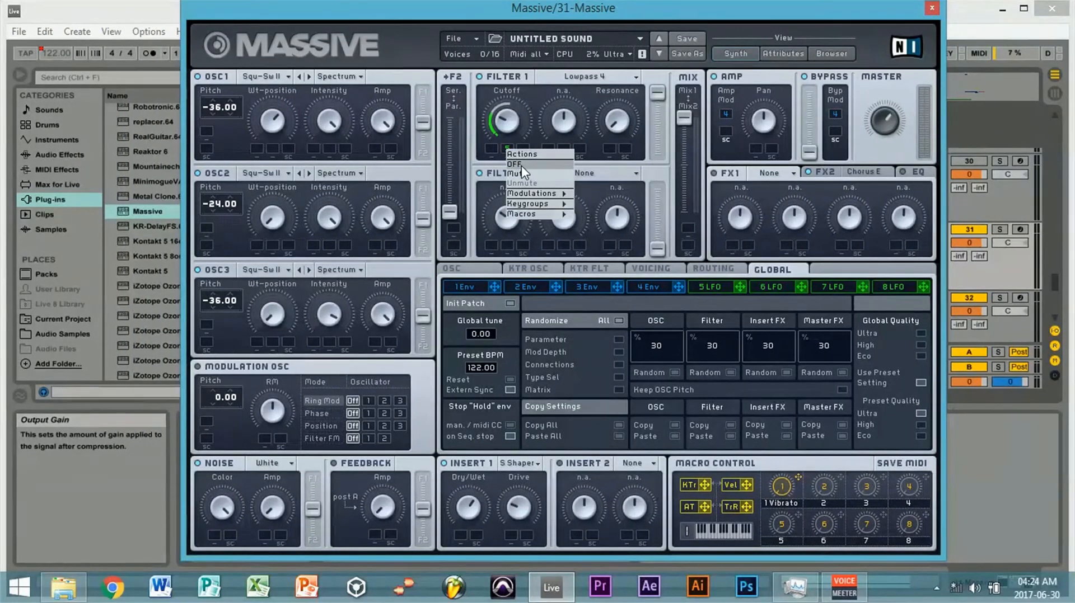
left_click(522, 165)
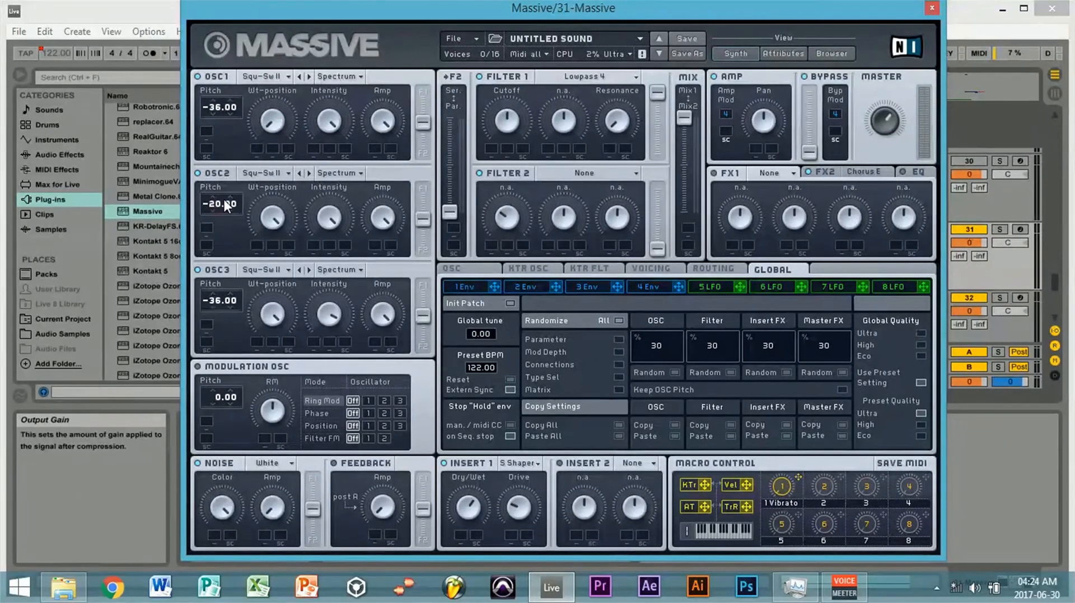
- Set OSC2's pitch to -17.00 and modulate the three oscillator pitches from Envelope 1 by 2.00, 1.00 and 1.00
left_click_drag(224, 199, 229, 202)
left_click(475, 285)
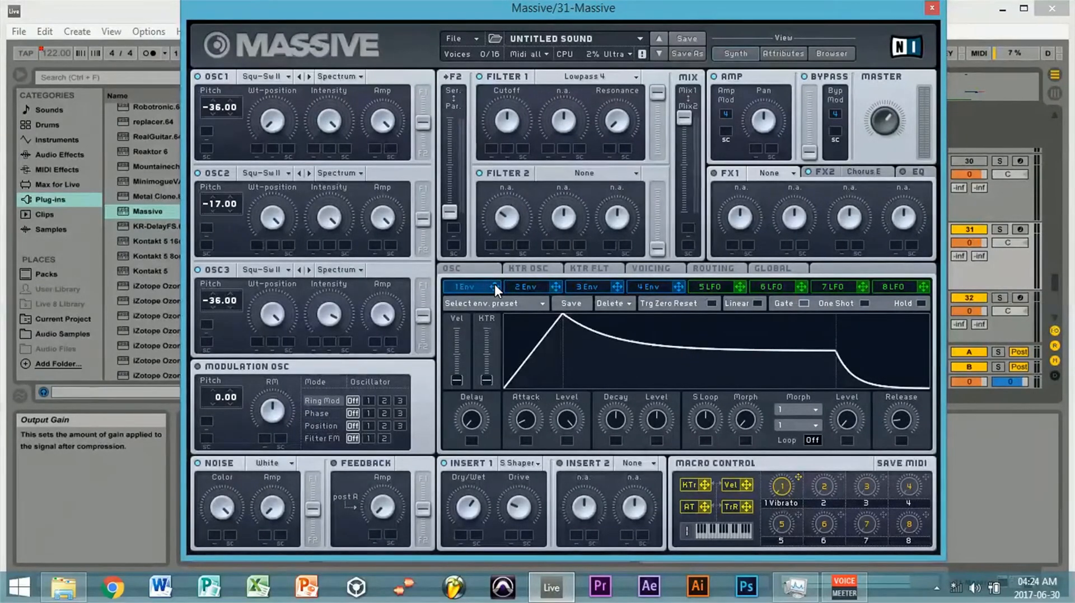
left_click_drag(494, 287, 229, 130)
mouse_move(220, 243)
left_mouse_down()
mouse_move(202, 221)
mouse_move(223, 225)
left_mouse_up()
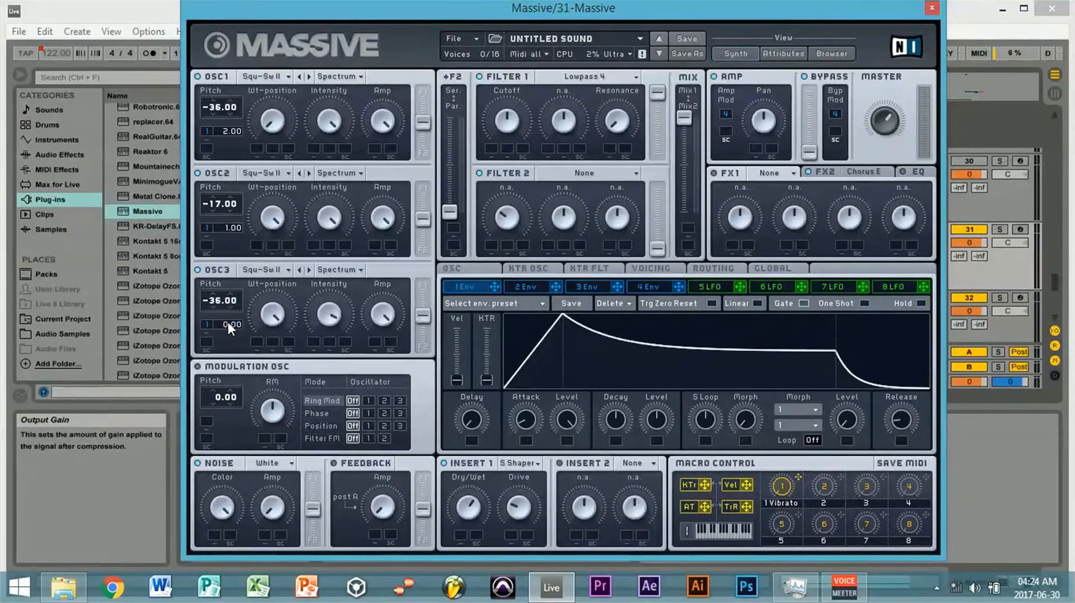
left_click_drag(227, 322, 228, 320)
- Assign macro control 2 to the pitch of all three oscillators with an amount of -24.00 each
left_click_drag(841, 476, 227, 185)
left_click_drag(839, 476, 236, 277)
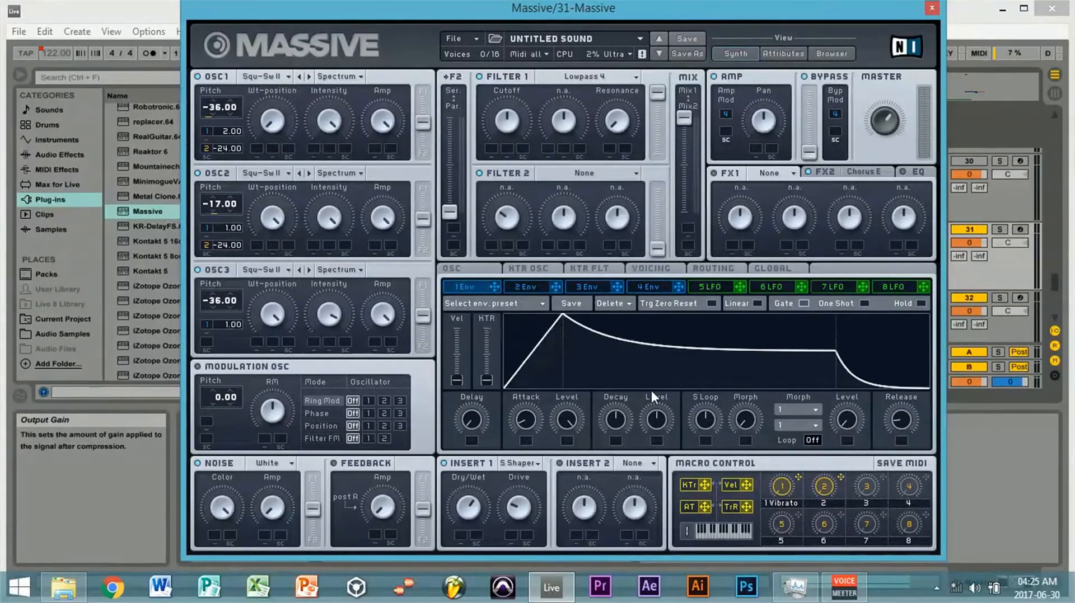
left_click_drag(840, 477, 227, 379)
- Rename macro control 2 as Pitchbend
left_click_drag(649, 5, 643, 36)
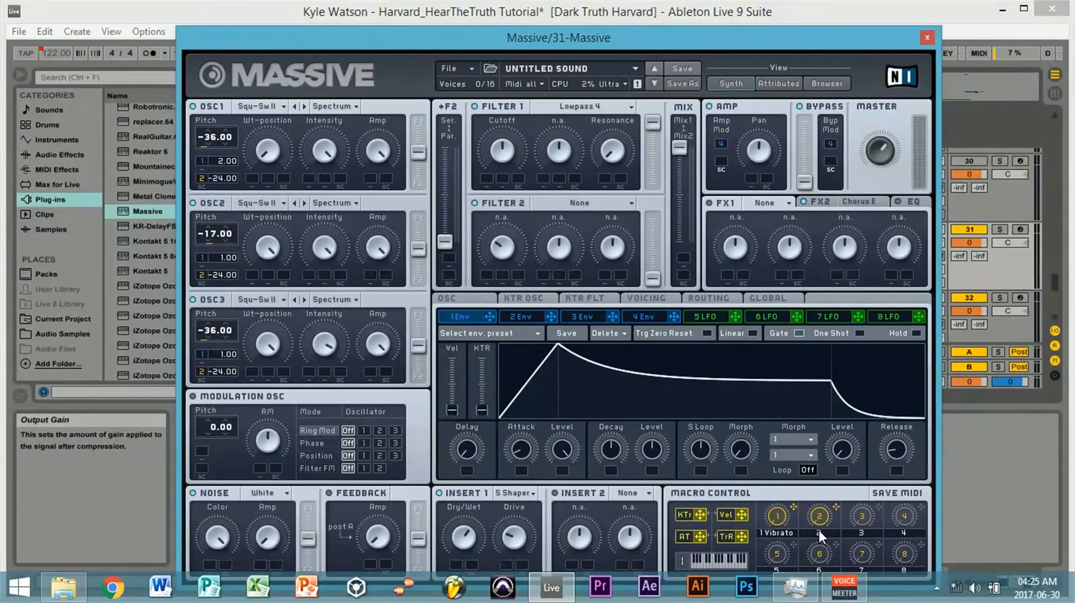
type("Pitc")
type("hbend")
key("Return")
- Draw Pitchbend automation on track 31 that stays at the minimum, then ramps up from mid-clip to the end of the bar 65 clip
left_click_drag(844, 40, 134, 143)
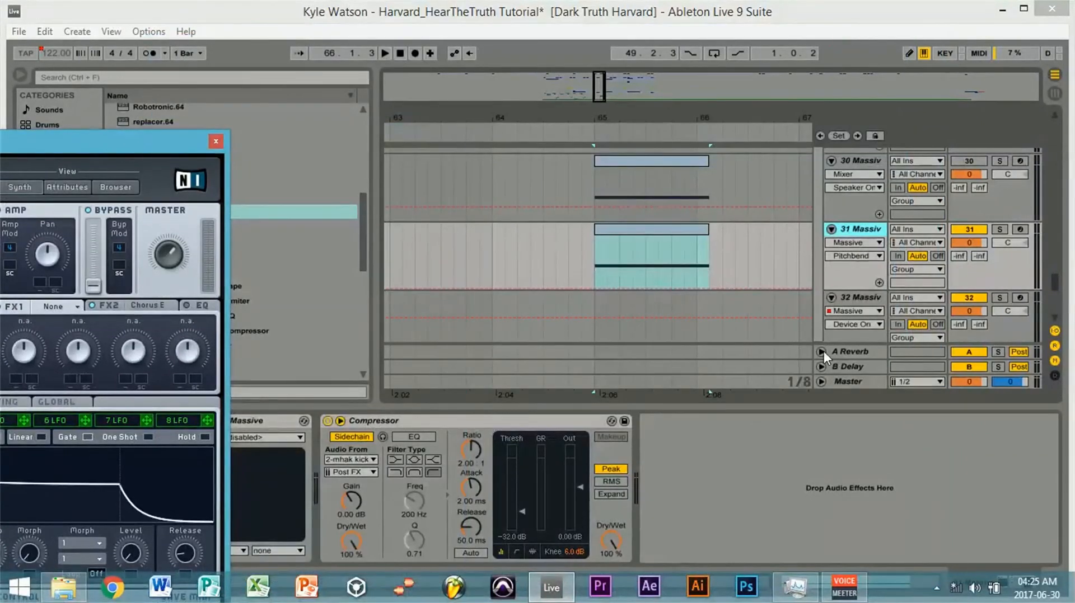
left_click(645, 287)
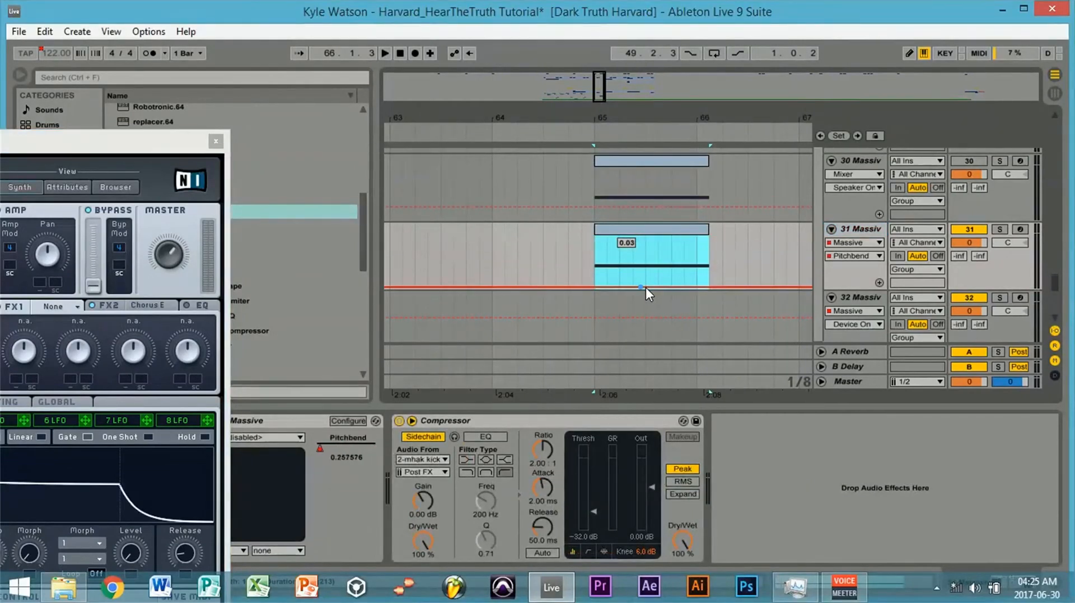
left_click_drag(646, 287, 707, 237)
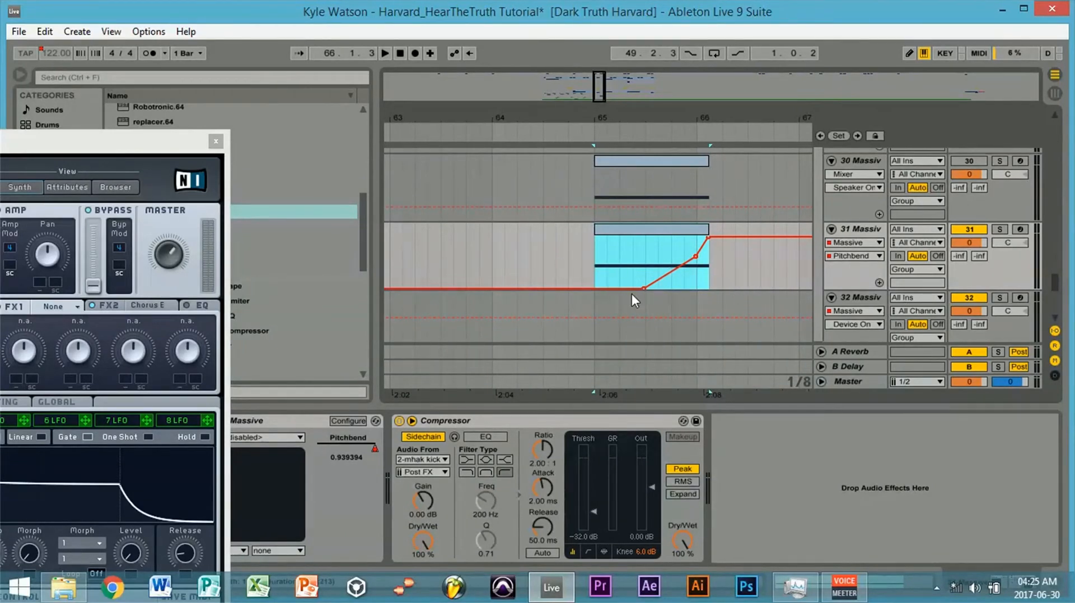
- Play track 31 from bar 65 to audition the Pitchbend automation
left_click(593, 270)
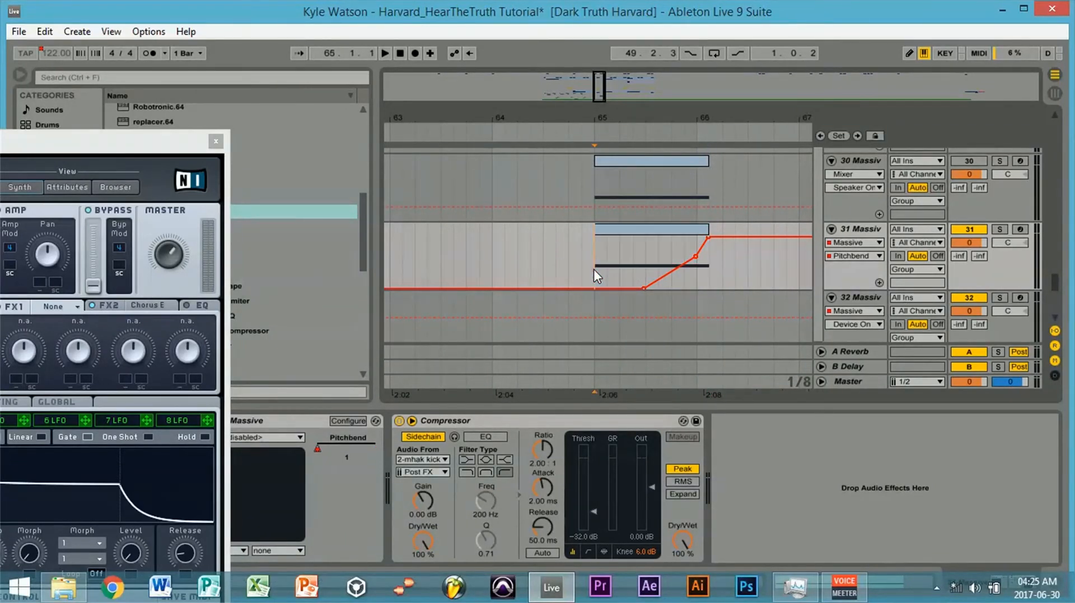
key("space")
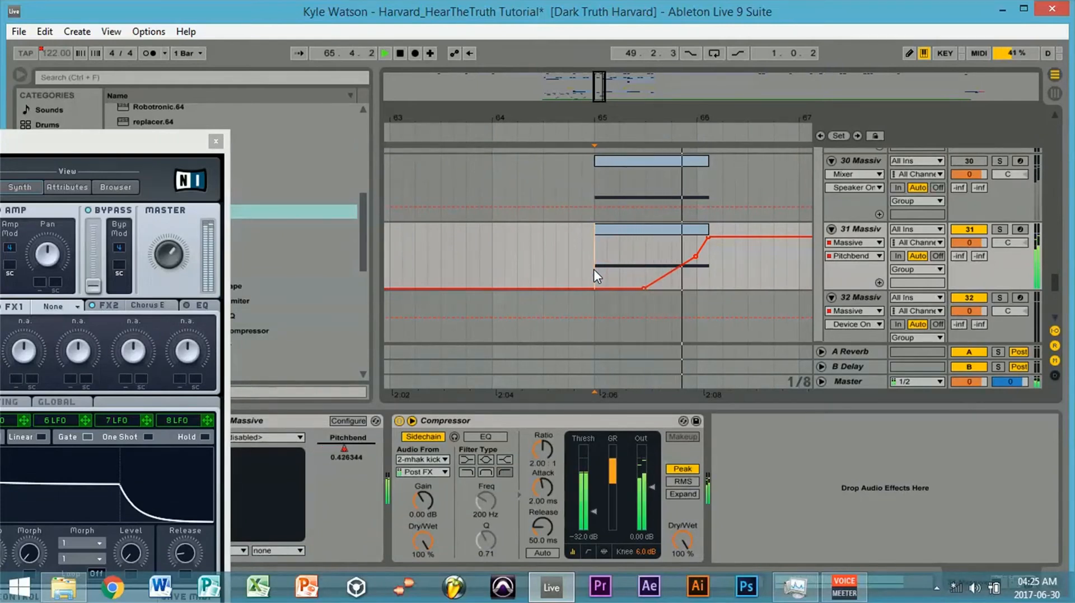
key("space")
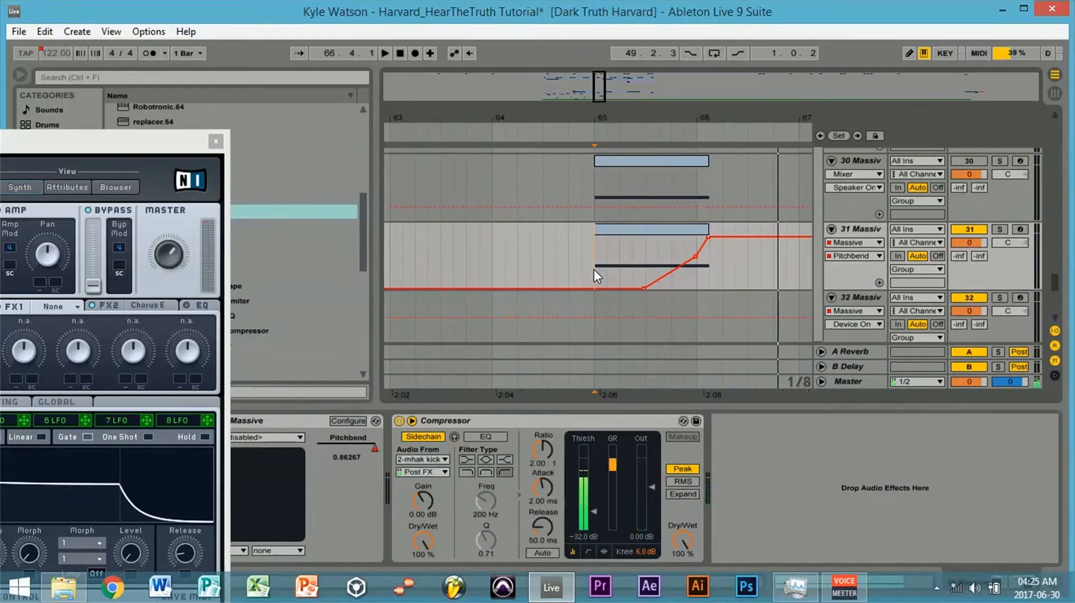
- Activate track 28 and play the arrangement from bar 65
mouse_move(1054, 286)
left_mouse_down()
mouse_move(1051, 277)
mouse_move(1049, 290)
left_mouse_up()
left_click_drag(59, 143, 800, 30)
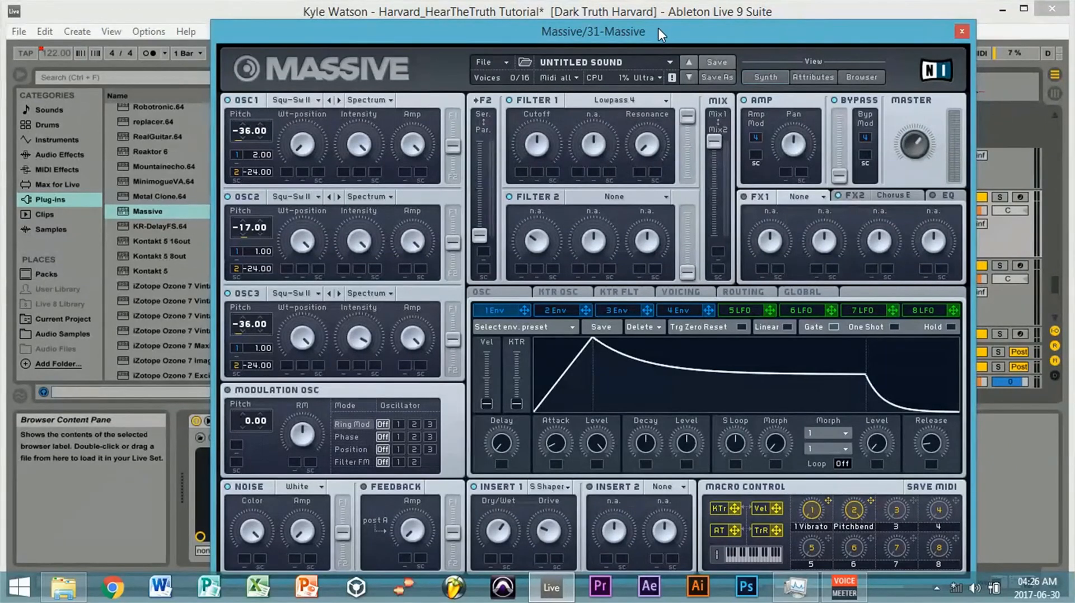
left_click_drag(658, 28, 574, 371)
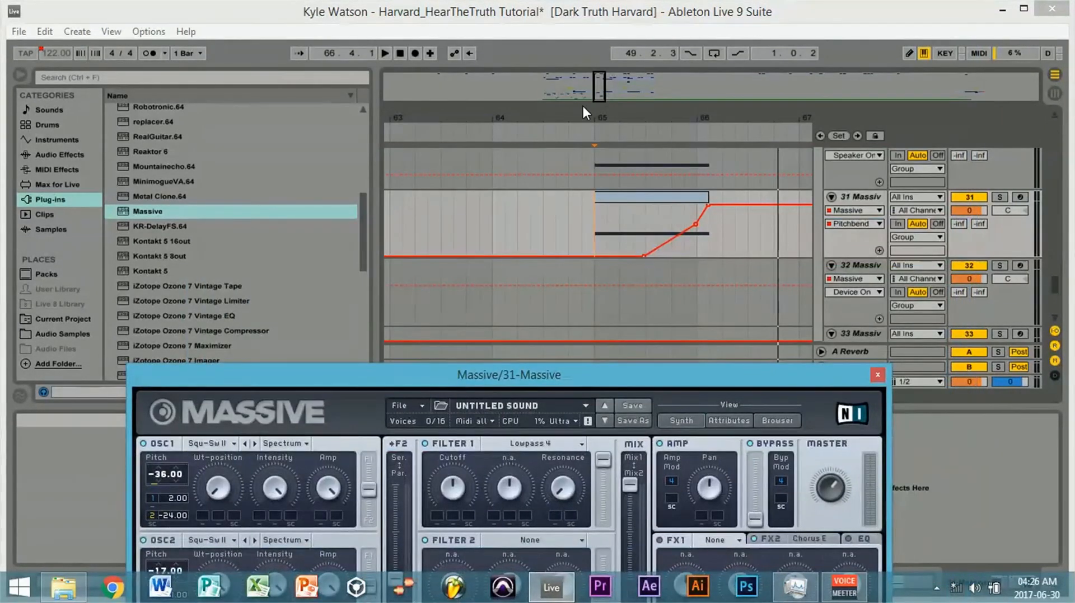
left_click_drag(597, 85, 604, 86)
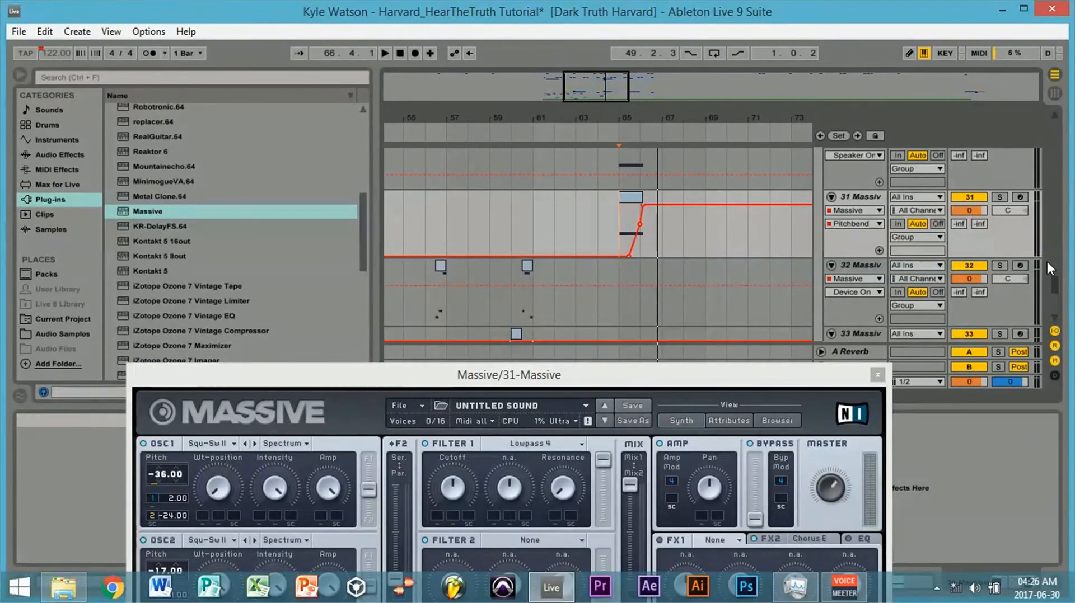
scroll(1047, 260, "up", 5)
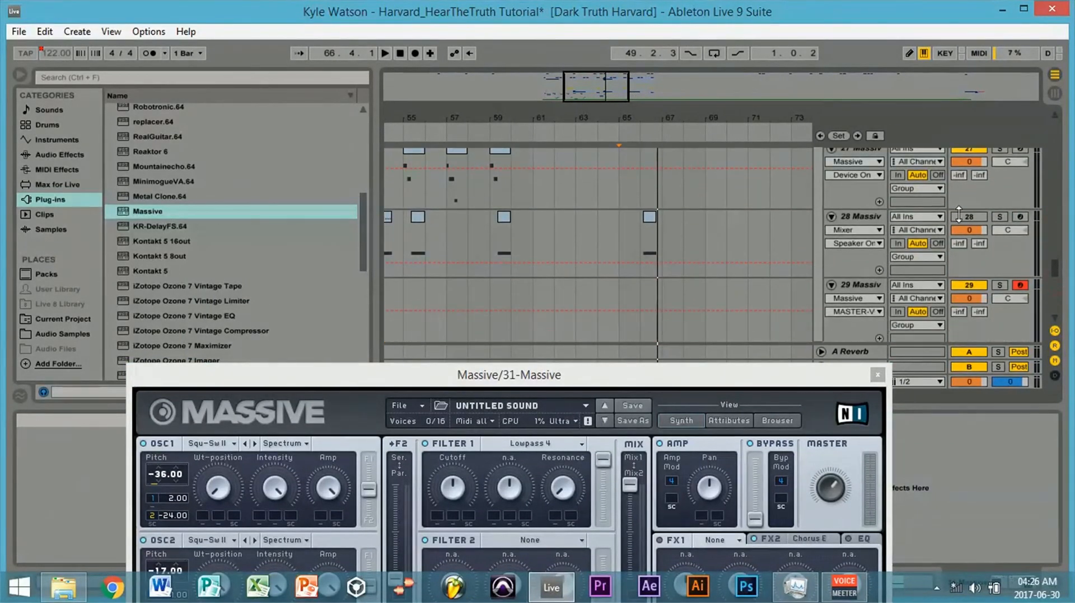
left_click(623, 217)
key("space")
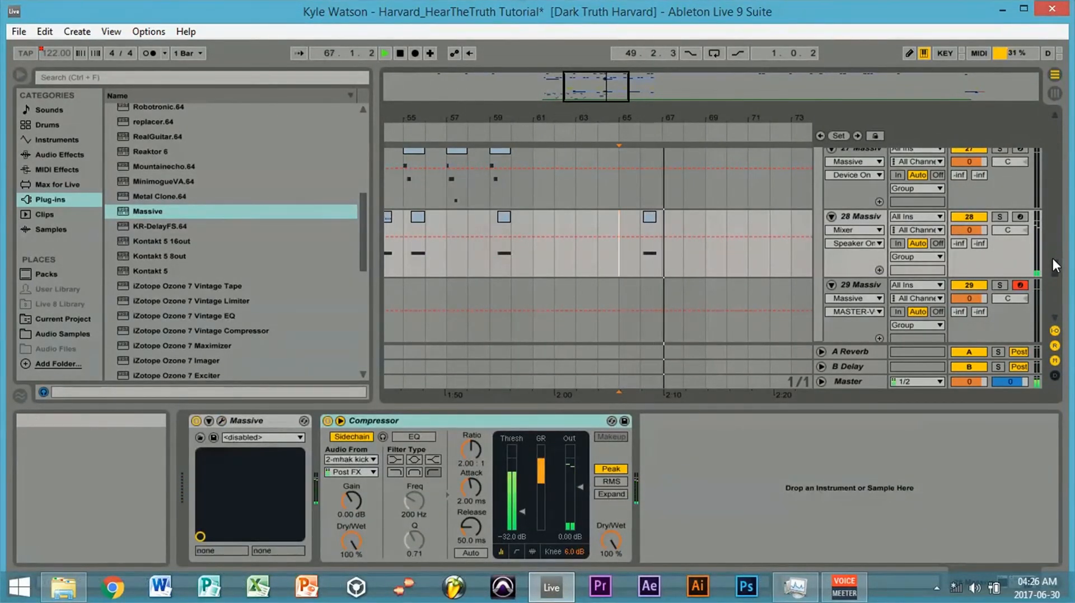
- Compare the Massive patch on track 30 with the one on track 31
left_click_drag(1051, 258, 1055, 283)
left_click(859, 170)
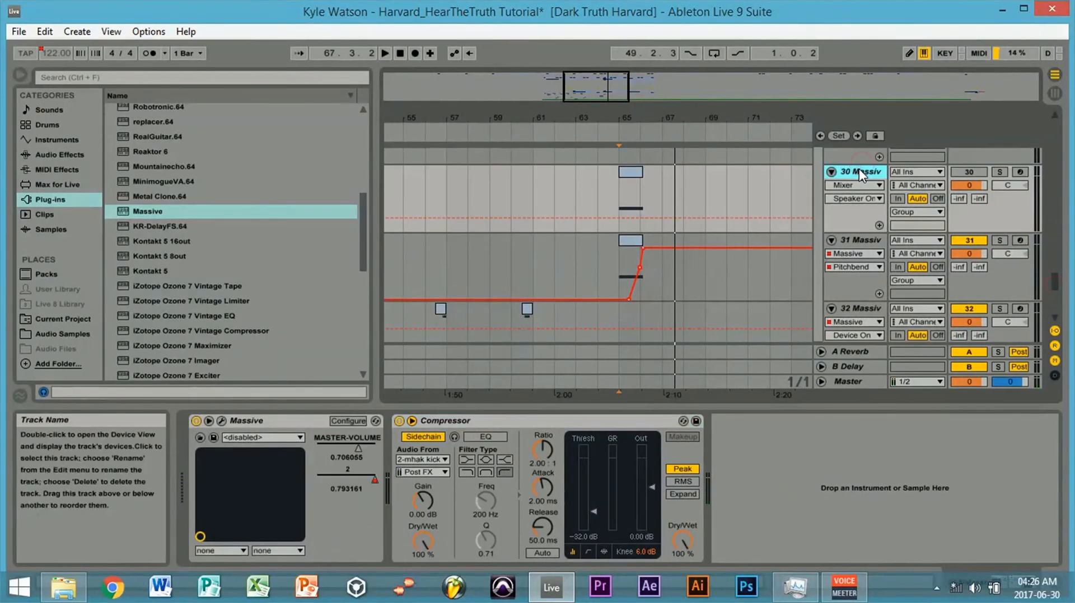
left_click(220, 421)
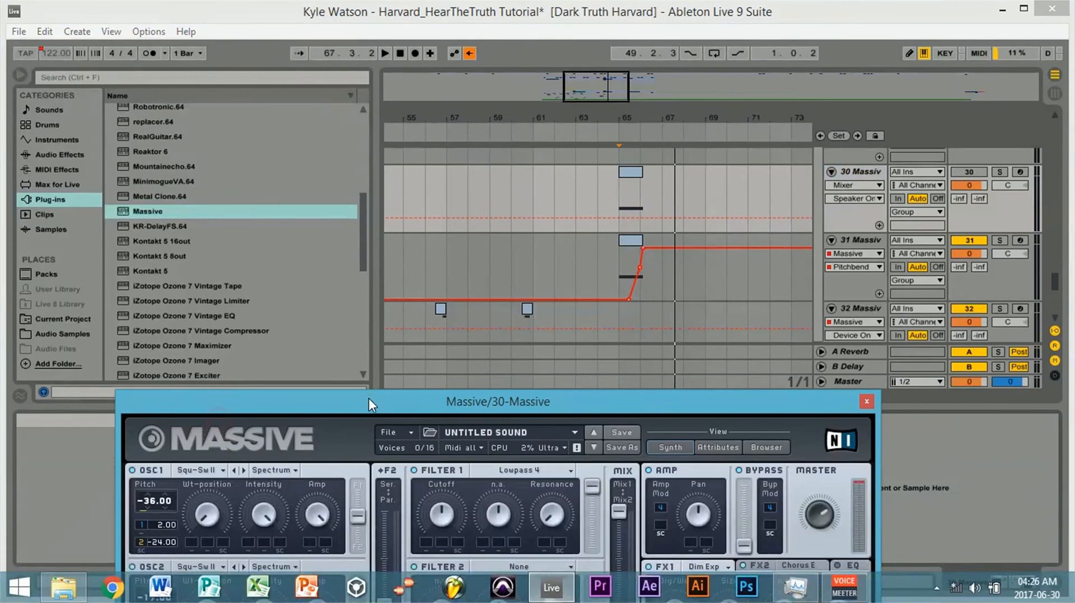
left_click_drag(369, 401, 448, 390)
left_click(870, 243)
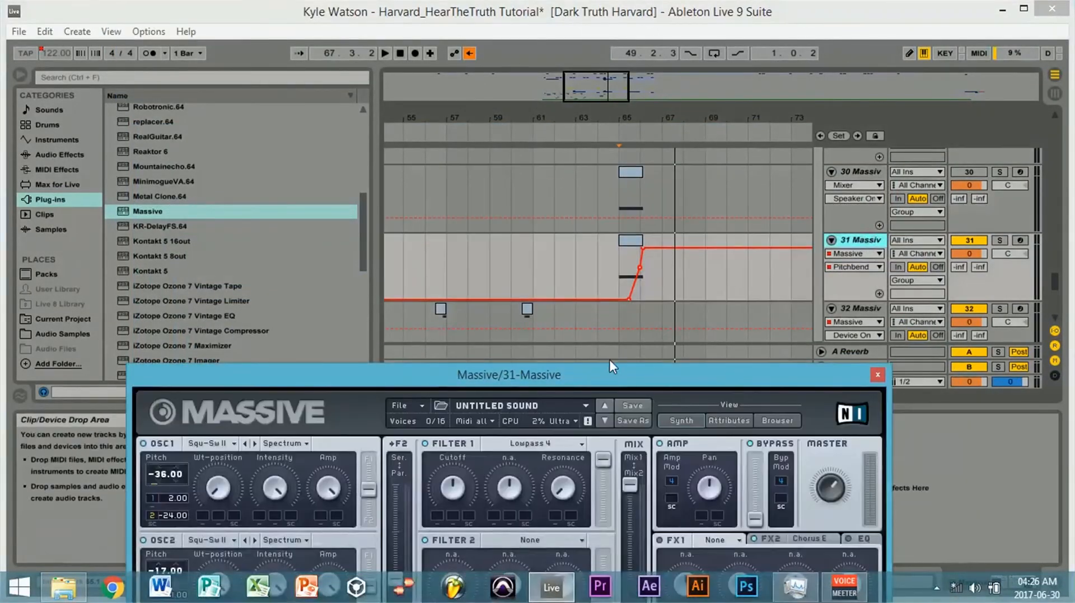
- Adjust the master volume of track 31's Massive during playback from bar 65, re-enable the overridden automation and replay
key("space")
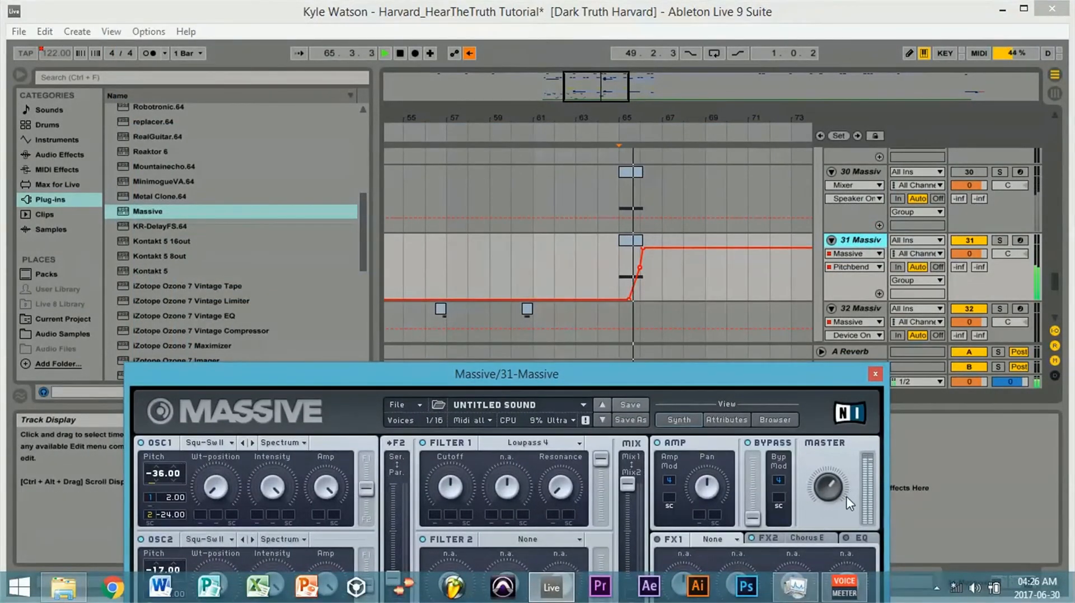
left_click(835, 487)
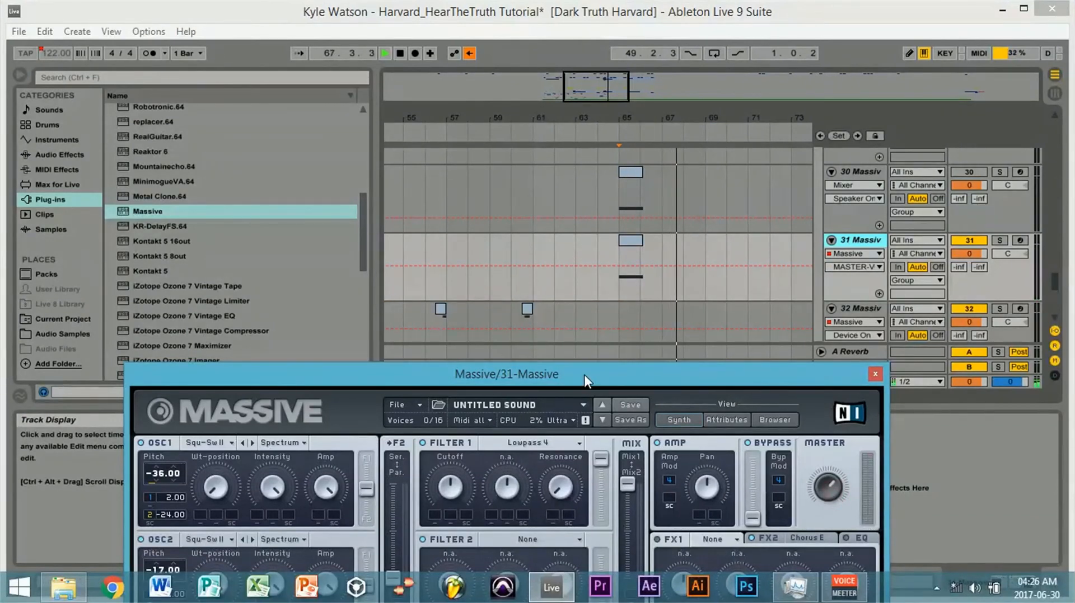
left_click_drag(583, 374, 565, 303)
key("space")
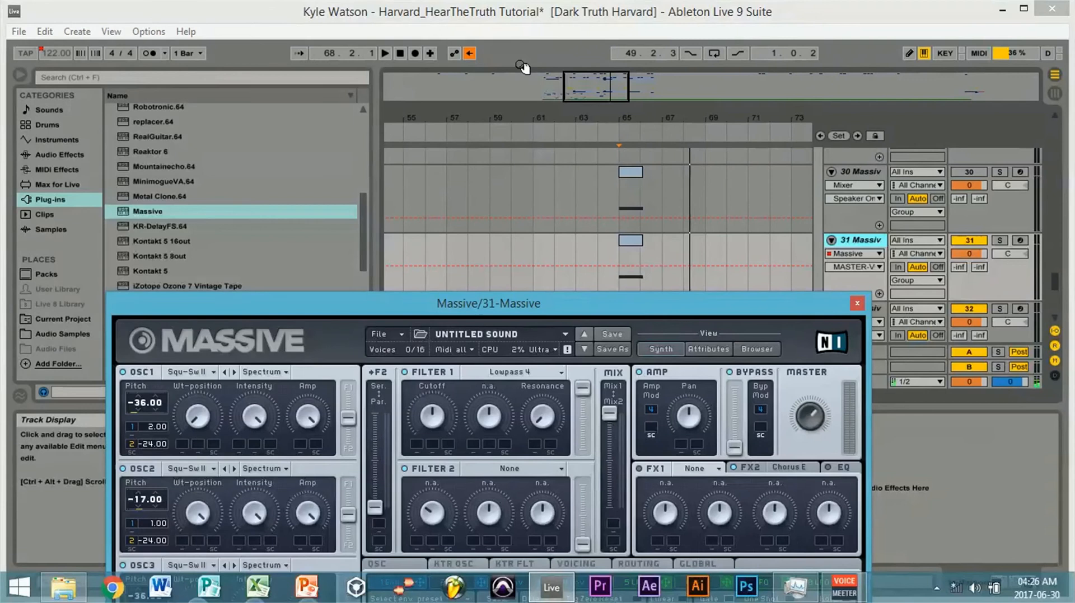
left_click(469, 53)
key("space")
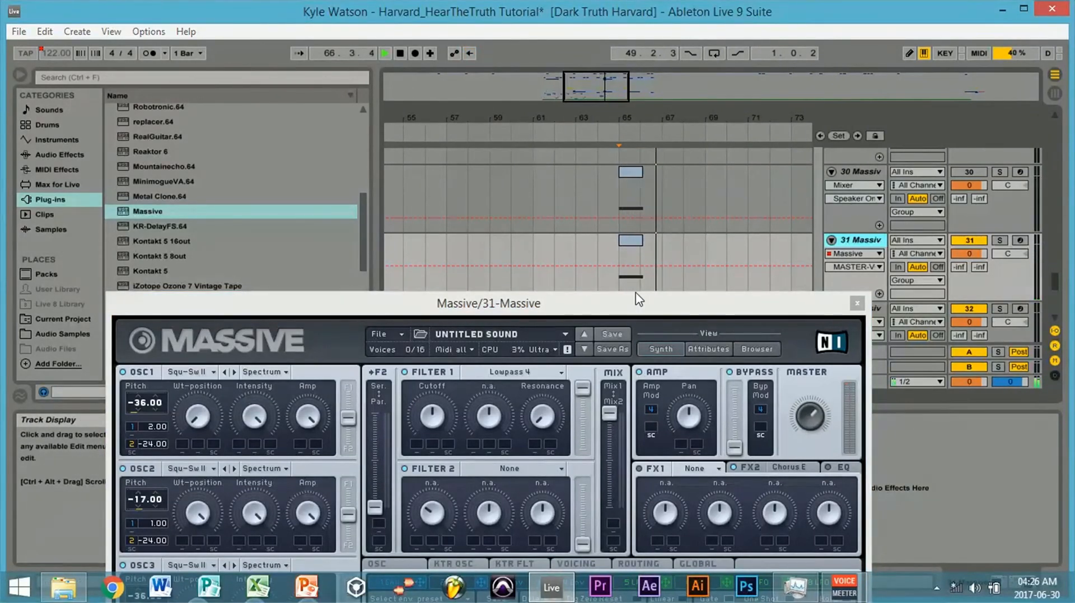
- Solo the Harvard original mix on track 35 and play it from bar 65
left_click_drag(626, 305, 659, 12)
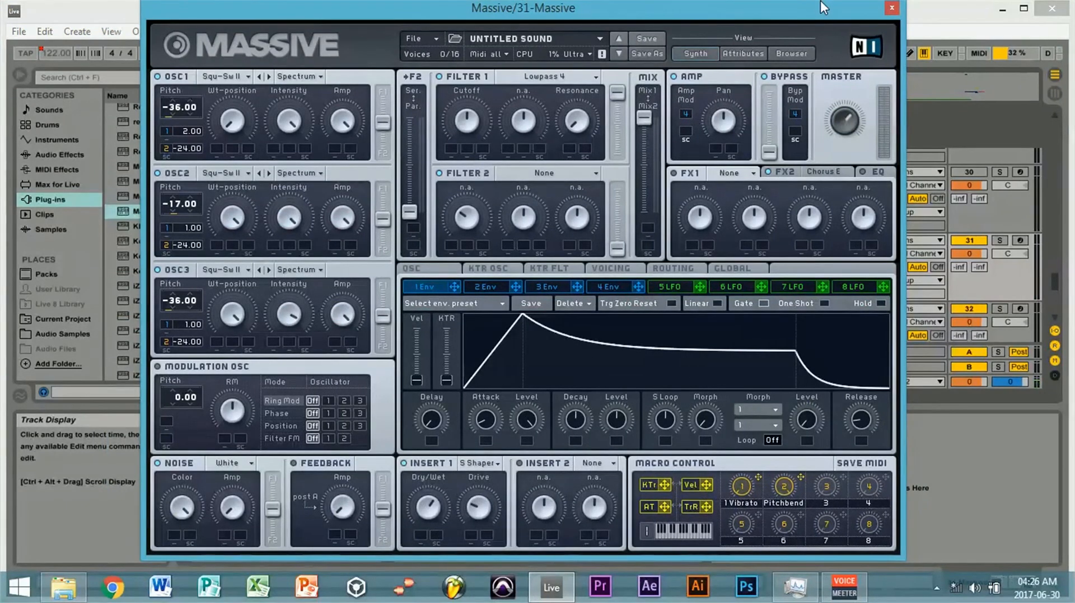
left_click_drag(805, 15, 777, 263)
left_click_drag(1055, 288, 1056, 314)
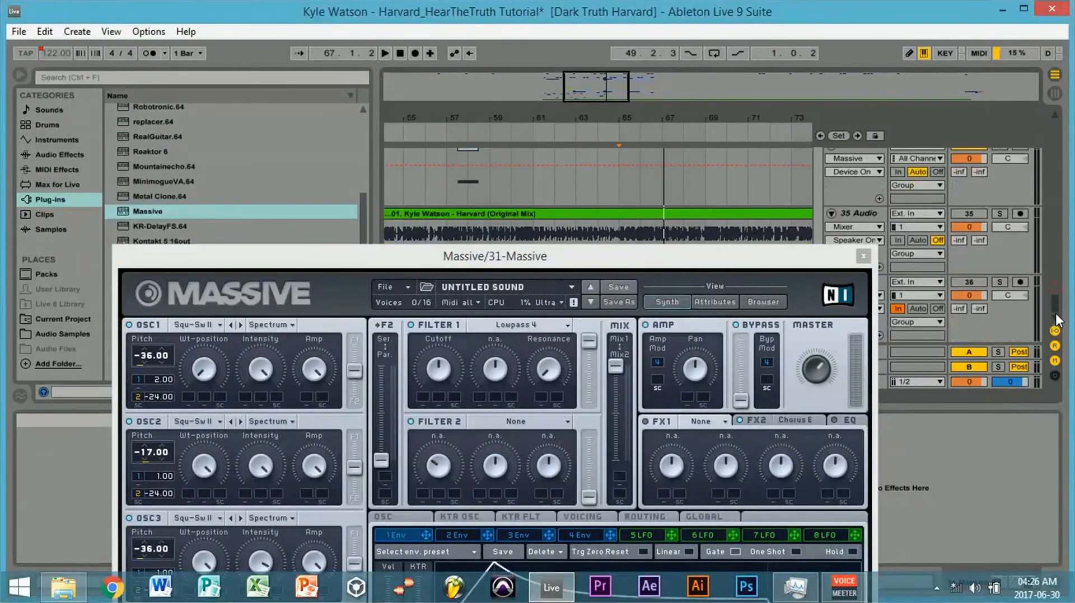
left_click_drag(632, 264, 622, 343)
left_click(620, 243)
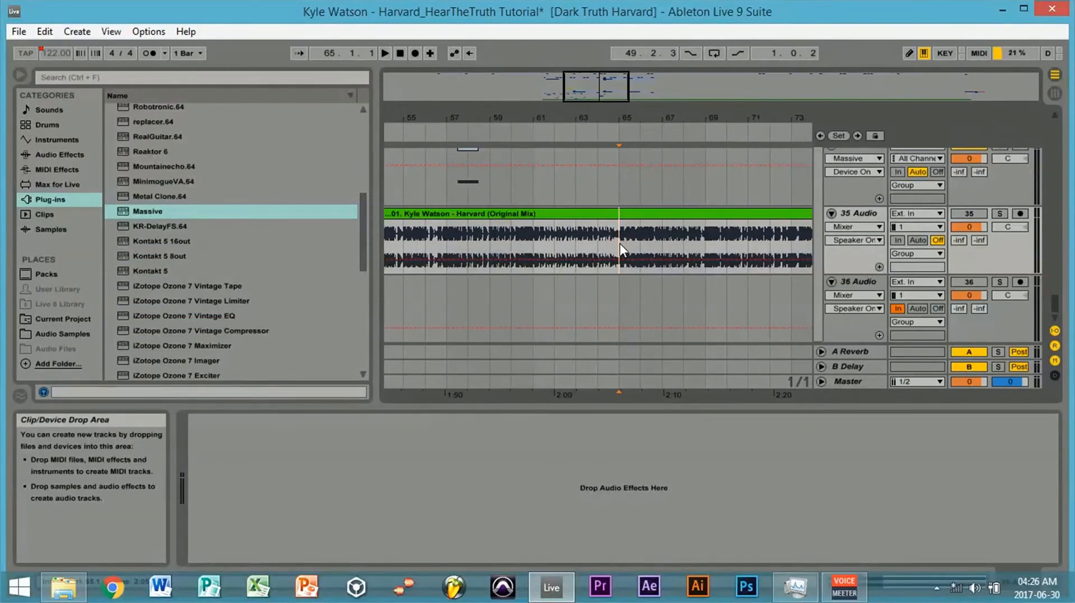
left_click(999, 213)
key("space")
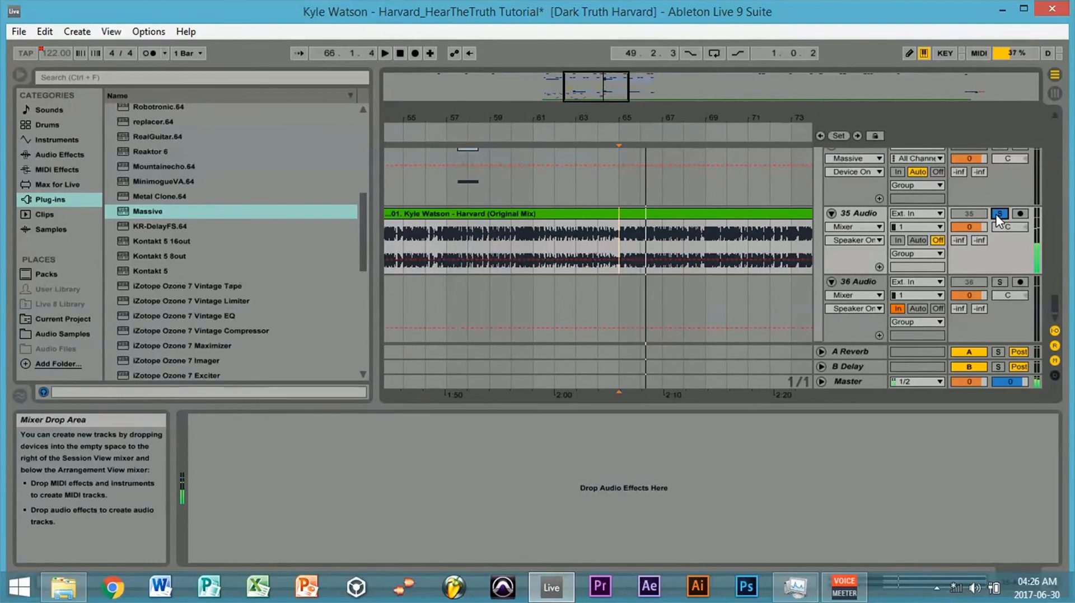
- Adjust the Drive of the Insert 1 S Shaper in track 31's Massive for the bar 65 clip
mouse_move(1051, 295)
left_mouse_down()
mouse_move(1049, 271)
mouse_move(1053, 316)
mouse_move(1050, 280)
left_mouse_up()
left_click(874, 261)
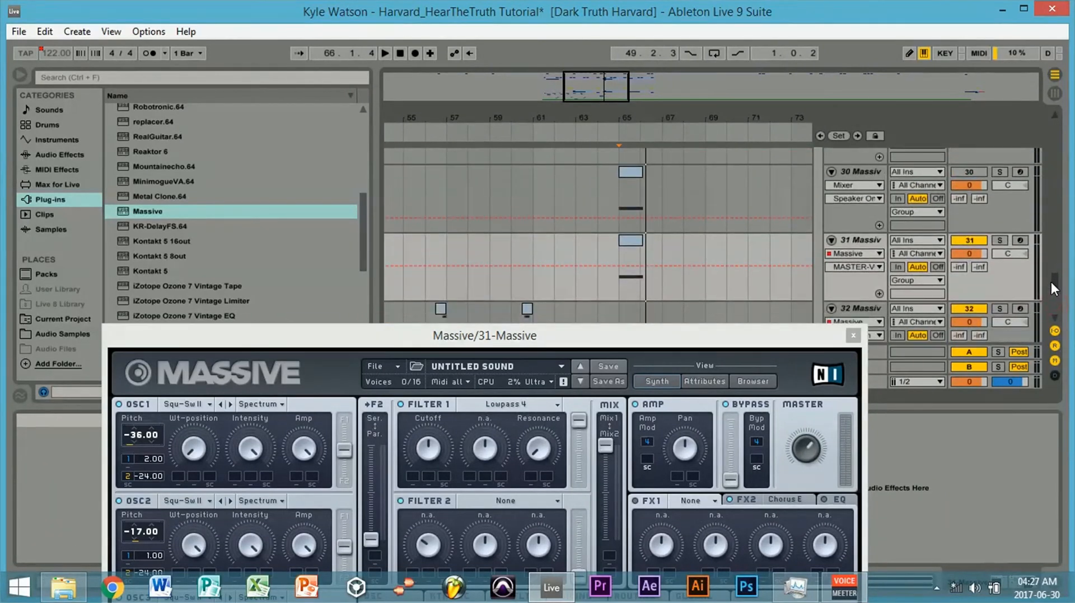
left_click(622, 252)
left_click_drag(632, 336, 675, 26)
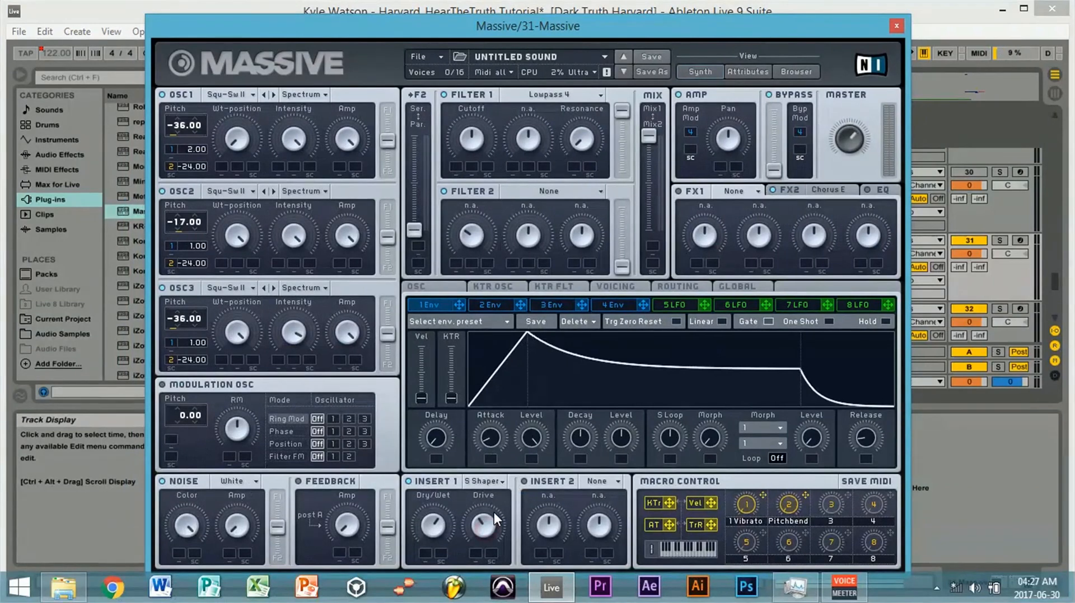
left_click_drag(494, 513, 482, 535)
- Switch playback from track 31 to track 30, play its bar 65 clip and examine the Insert 1 settings in its Massive
left_click_drag(664, 18, 601, 340)
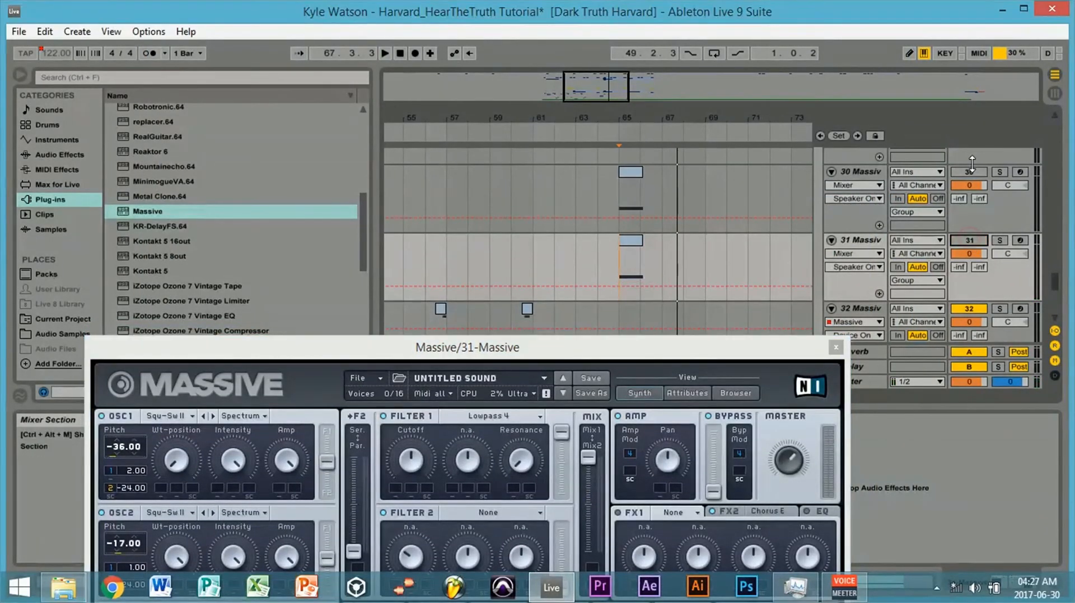
left_click(969, 172)
left_click(617, 181)
key("space")
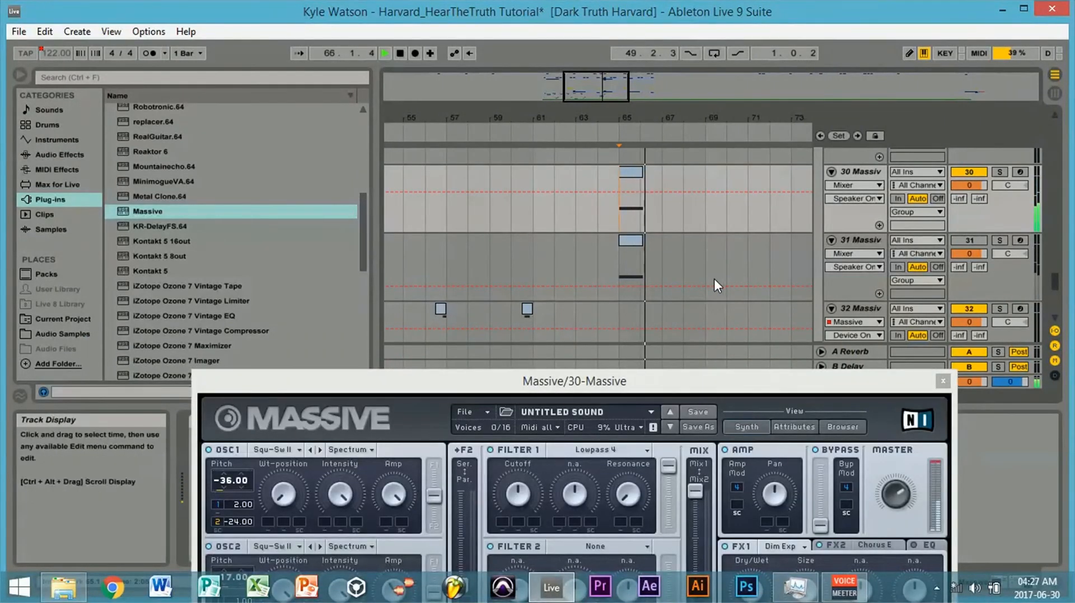
left_click_drag(722, 386, 686, 15)
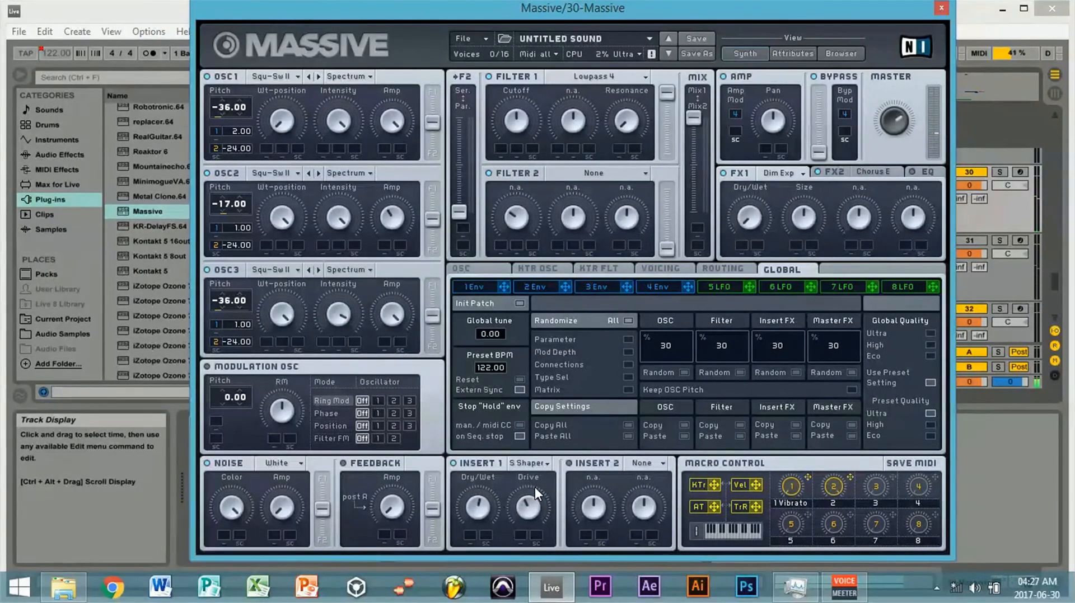
left_click_drag(801, 4, 637, 477)
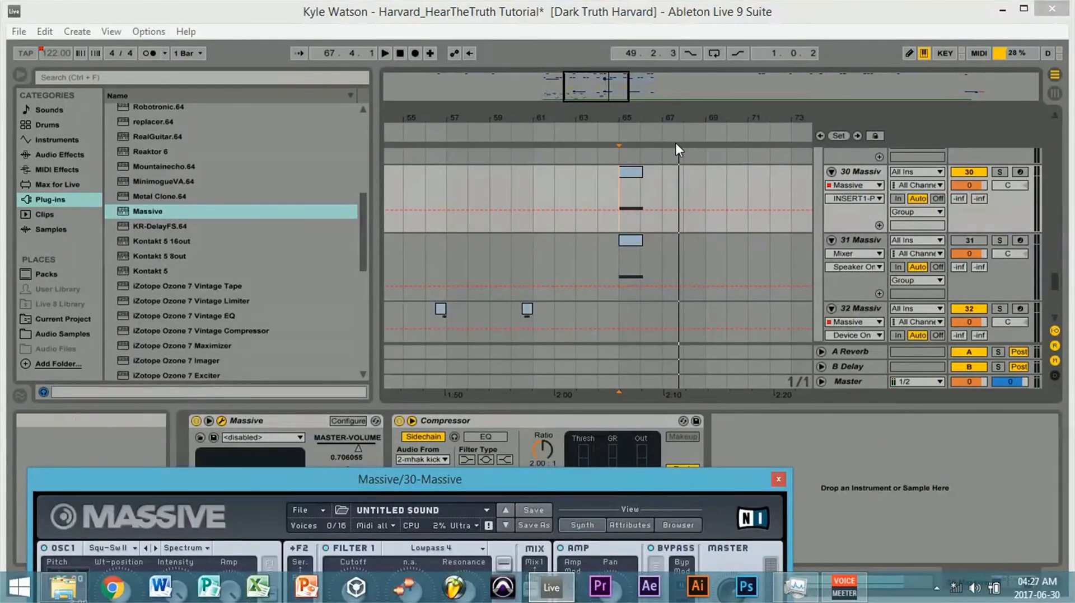
- Locate the Harvard original mix on track 35 in a wider view of the arrangement
left_click_drag(593, 90, 600, 95)
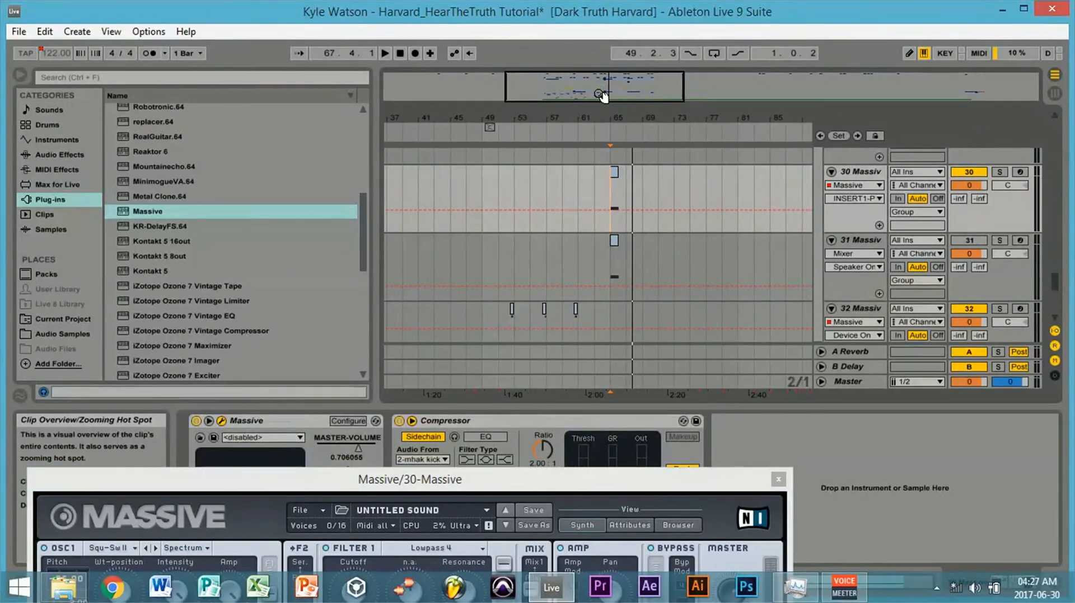
scroll(1057, 302, "down", 3)
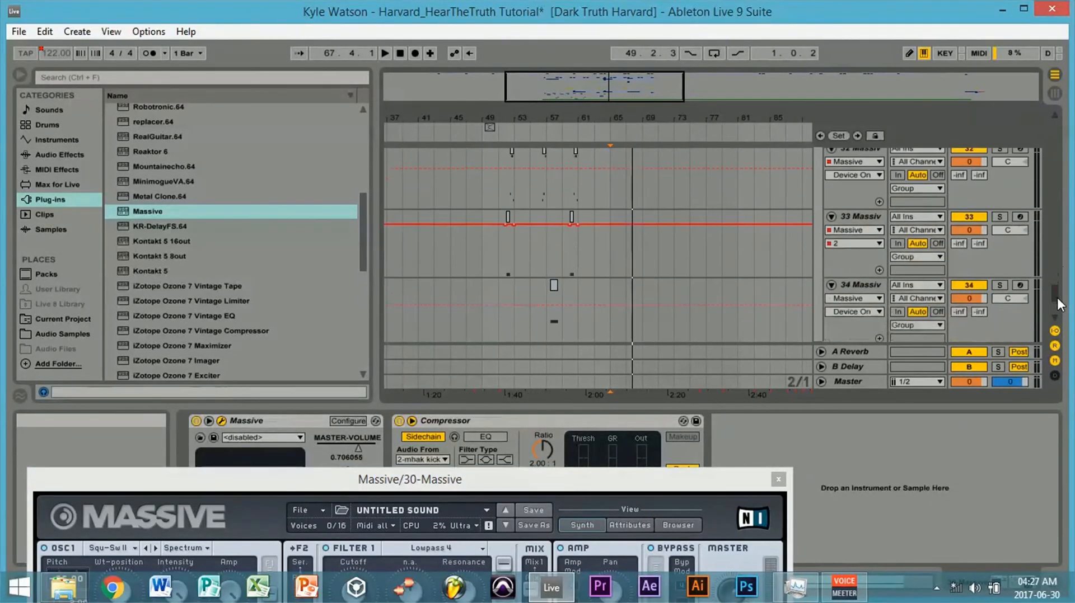
scroll(1058, 302, "down", 5)
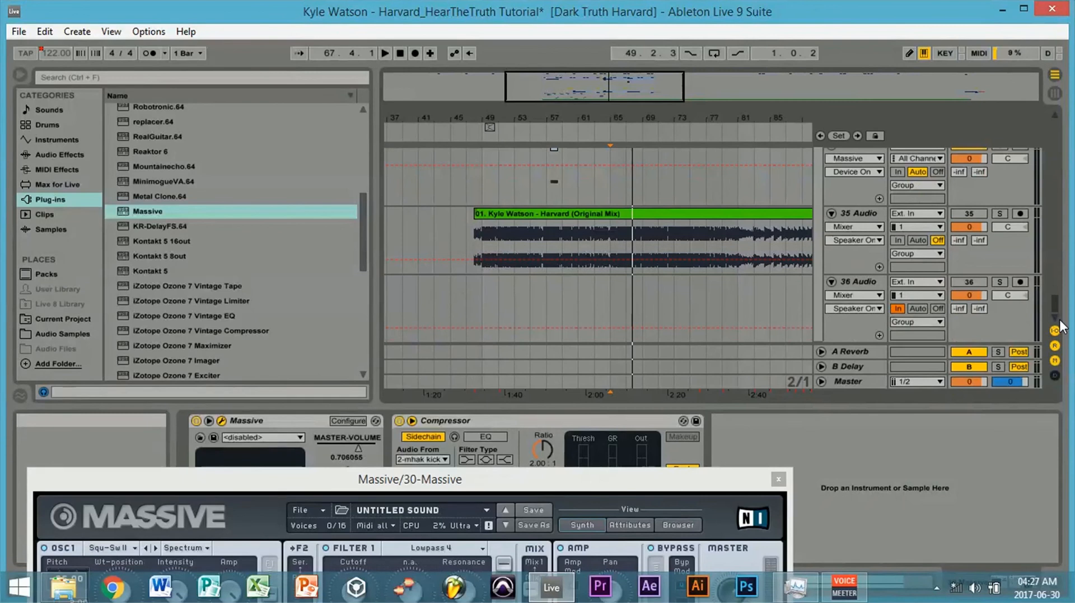